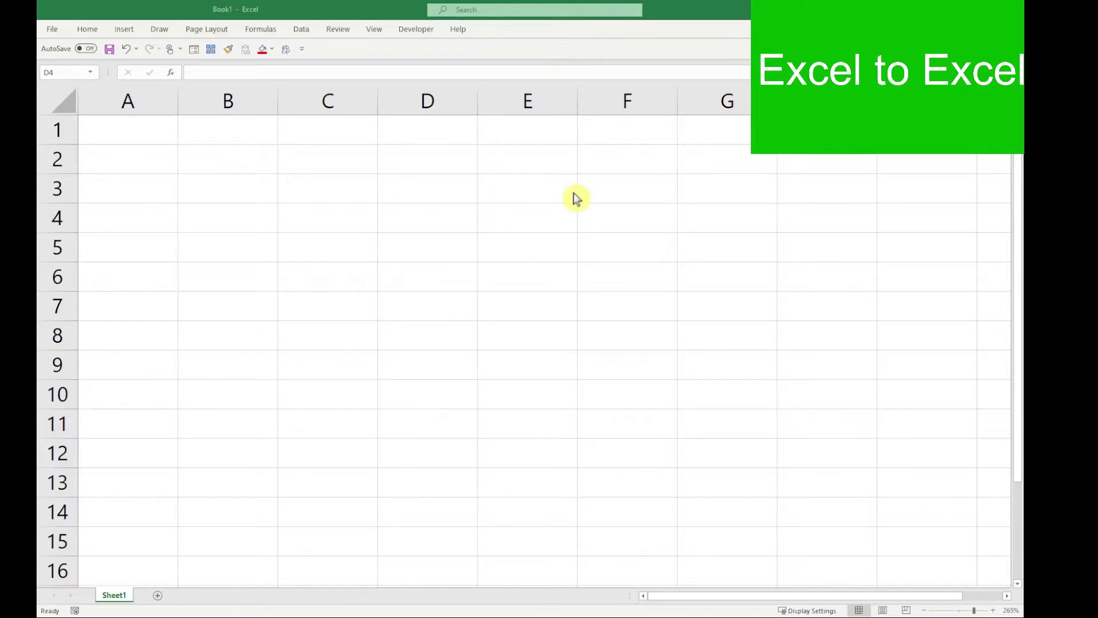
# Preview the Home ribbon commands, then pin the ribbon permanently open from the Home tab
pyautogui.click(89, 29)
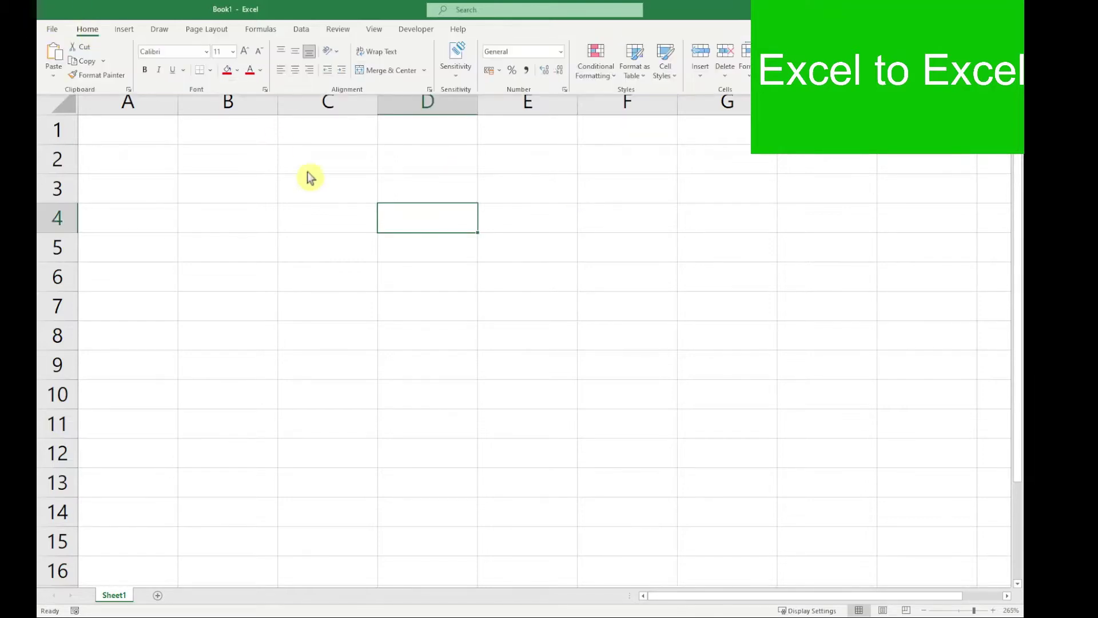
pyautogui.click(331, 210)
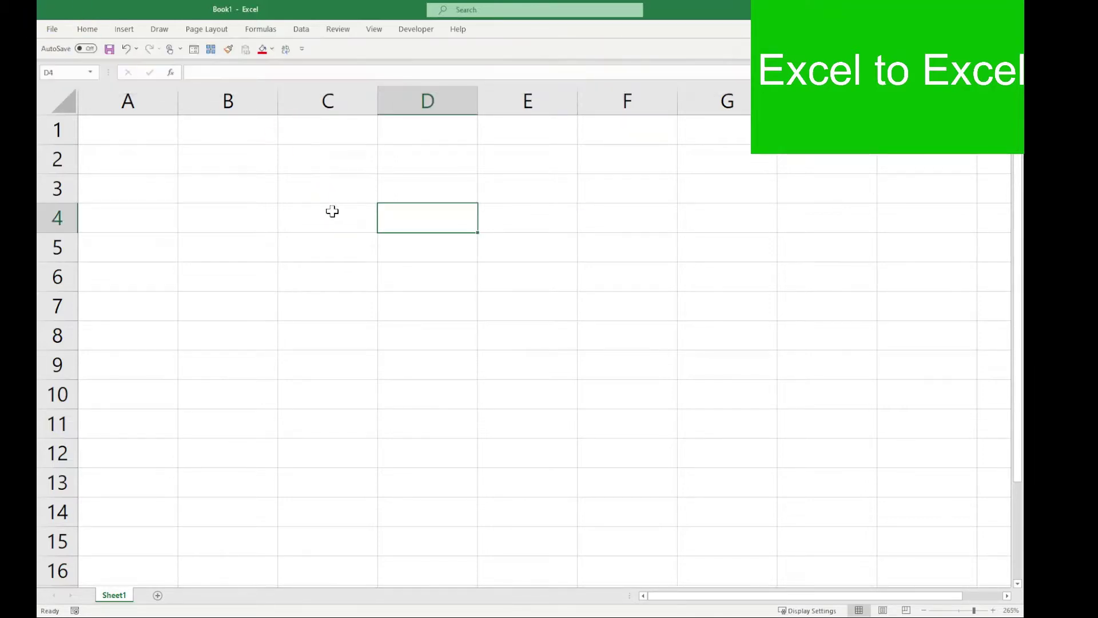
pyautogui.doubleClick(87, 29)
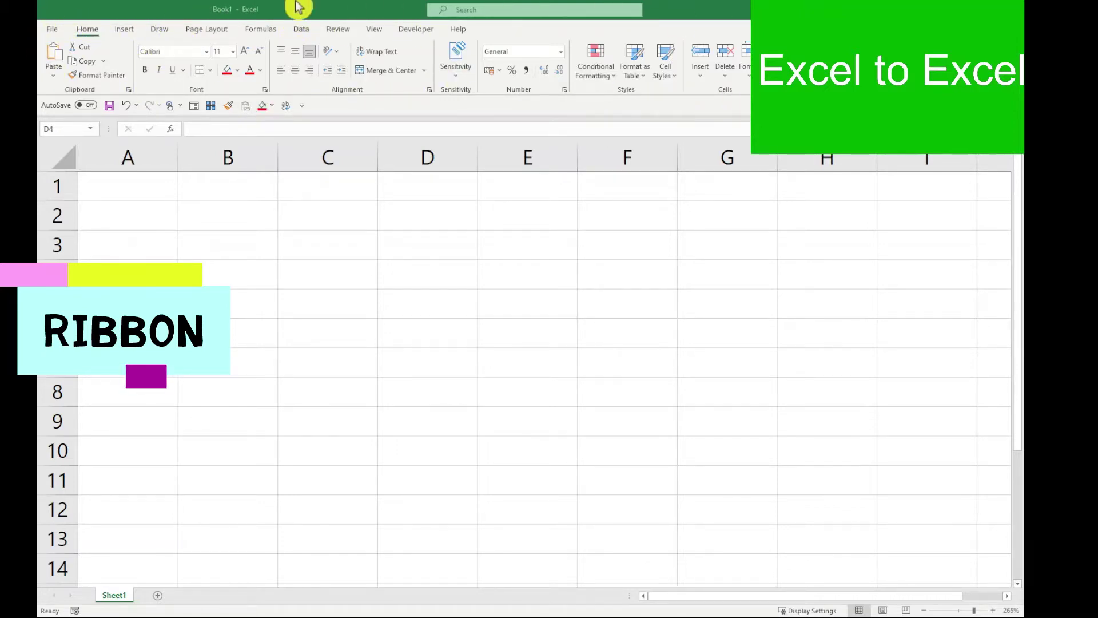
pyautogui.doubleClick(94, 32)
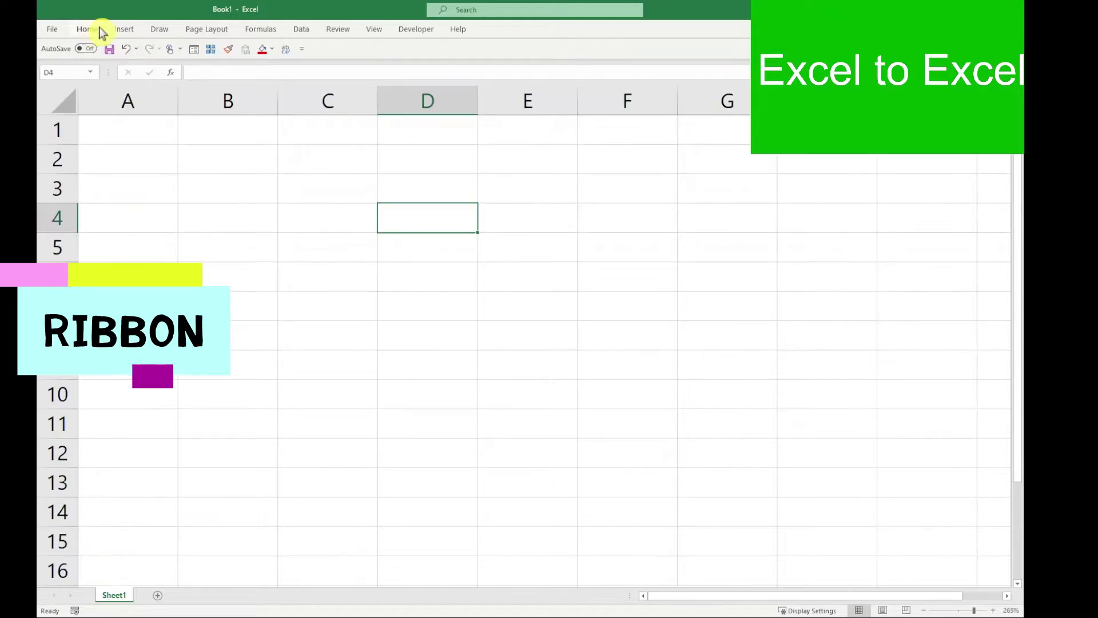
pyautogui.click(87, 29)
pyautogui.click(125, 29)
pyautogui.click(87, 30)
pyautogui.click(173, 197)
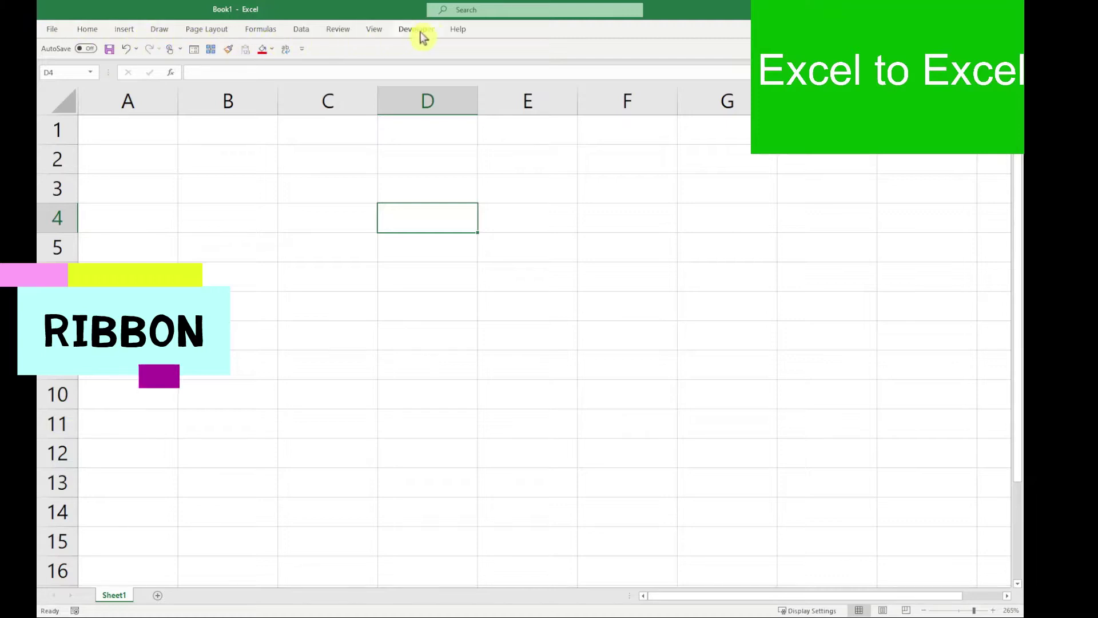
pyautogui.doubleClick(92, 33)
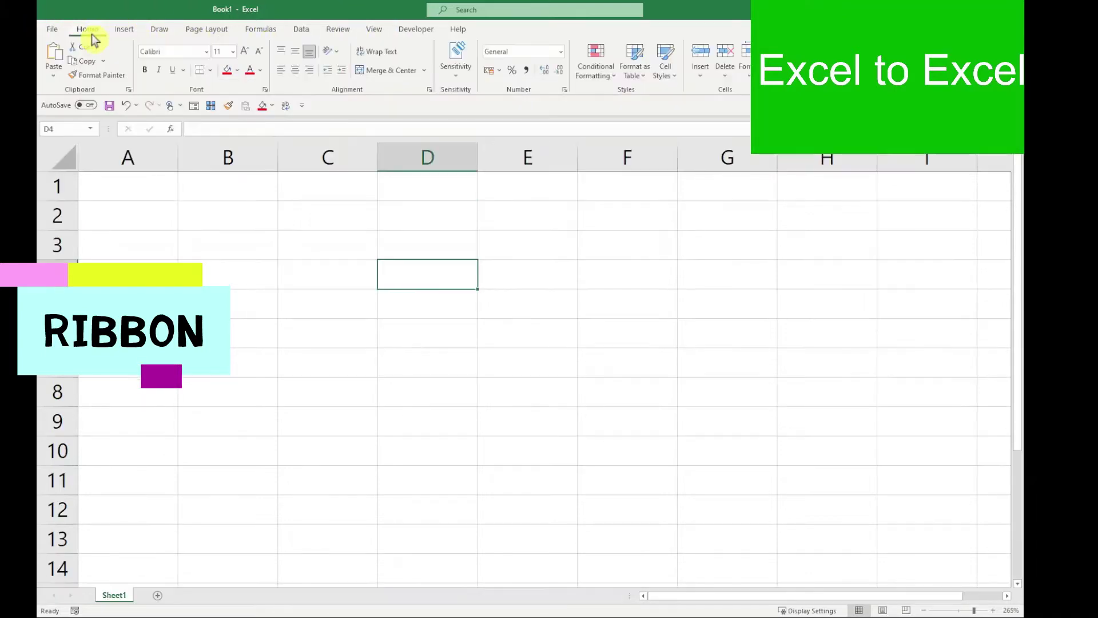
pyautogui.click(209, 280)
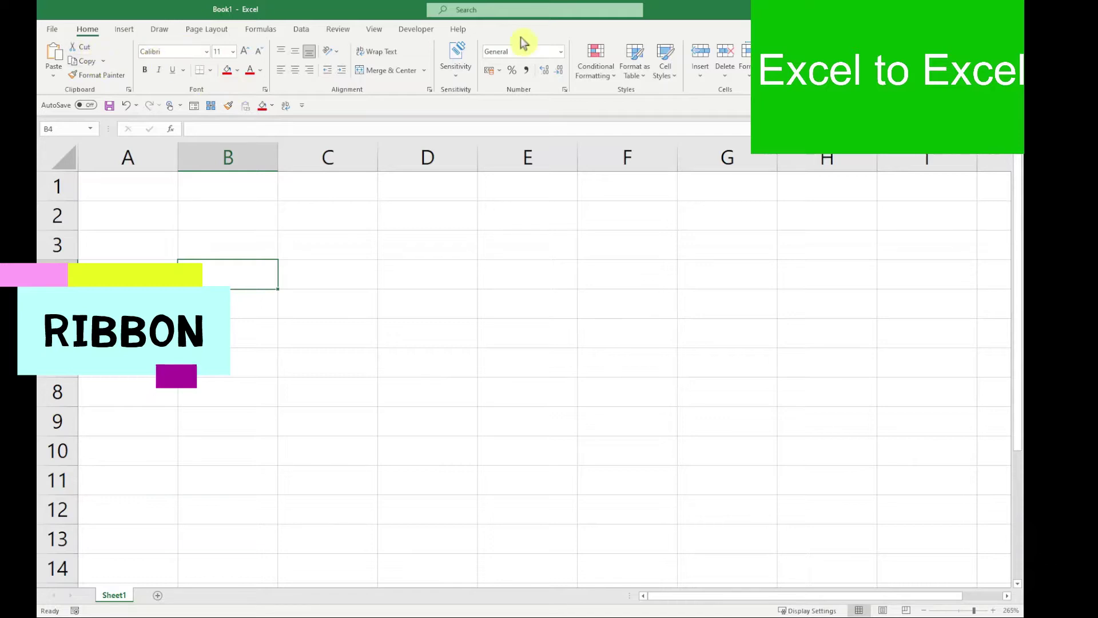
pyautogui.click(417, 31)
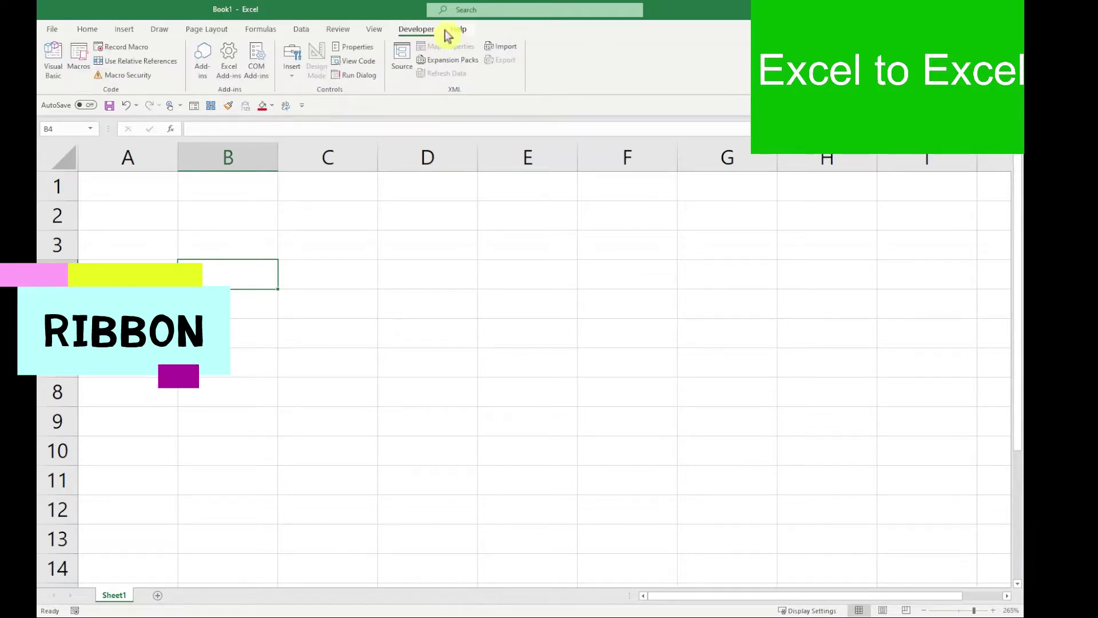
pyautogui.click(449, 31)
pyautogui.click(374, 30)
pyautogui.click(88, 30)
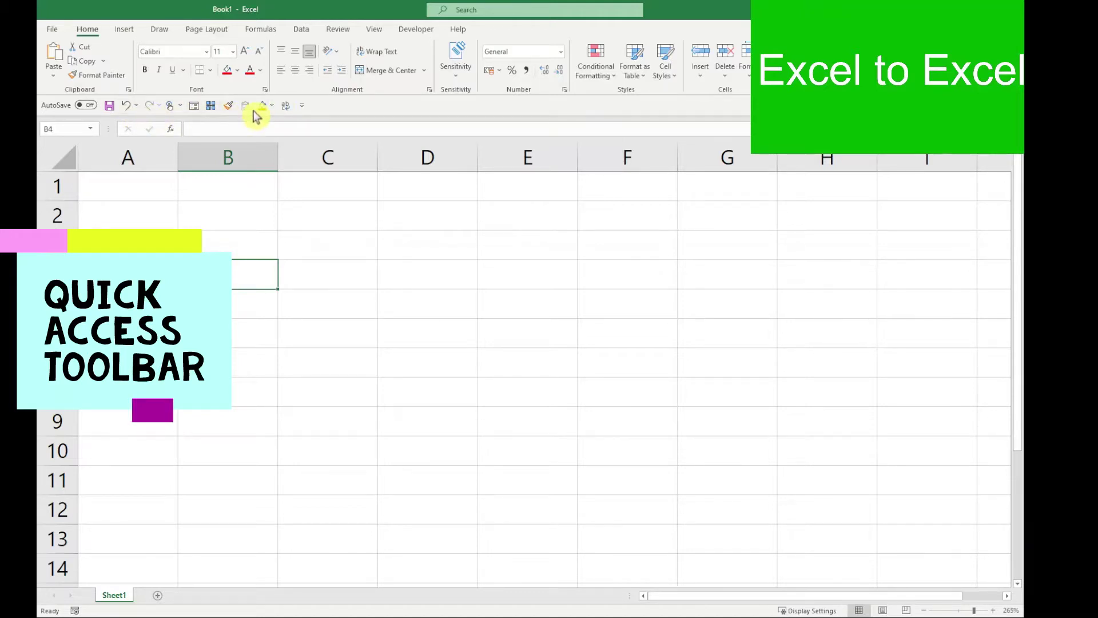
# Add Decrease Font Size to the Quick Access Toolbar via More Commands, then show the toolbar above the ribbon
pyautogui.click(303, 107)
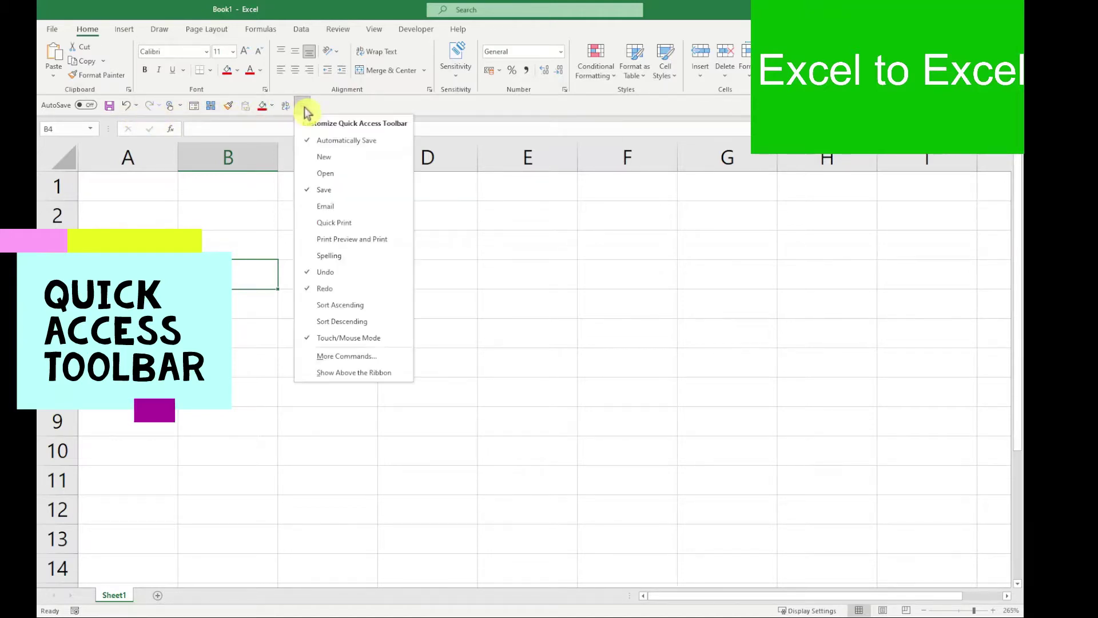
pyautogui.click(369, 357)
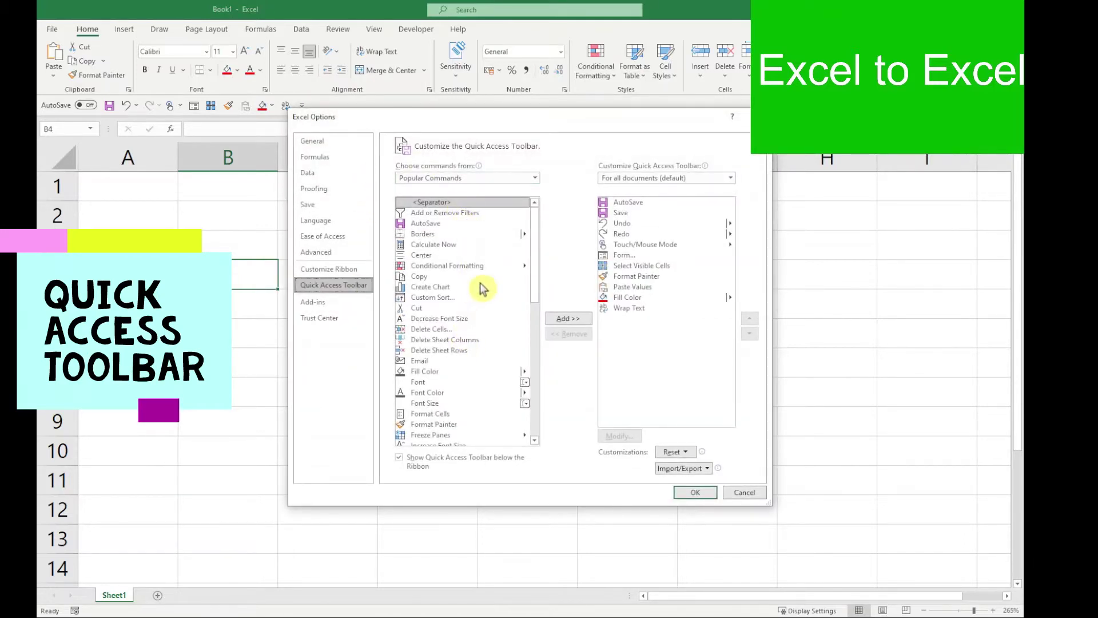
pyautogui.click(463, 297)
pyautogui.click(456, 340)
pyautogui.click(512, 319)
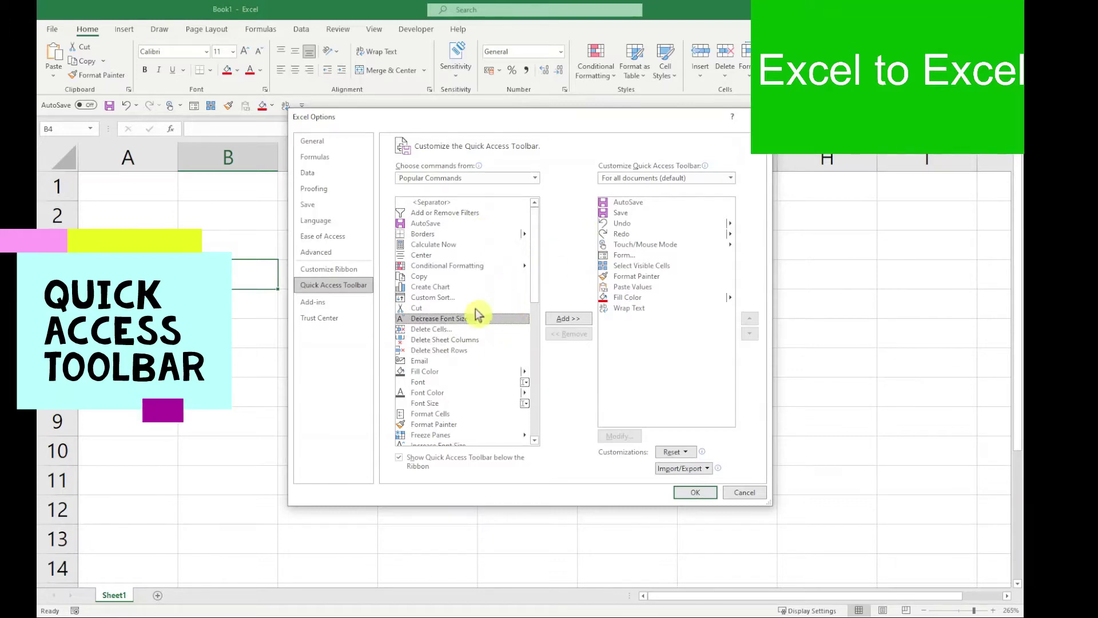
pyautogui.click(566, 320)
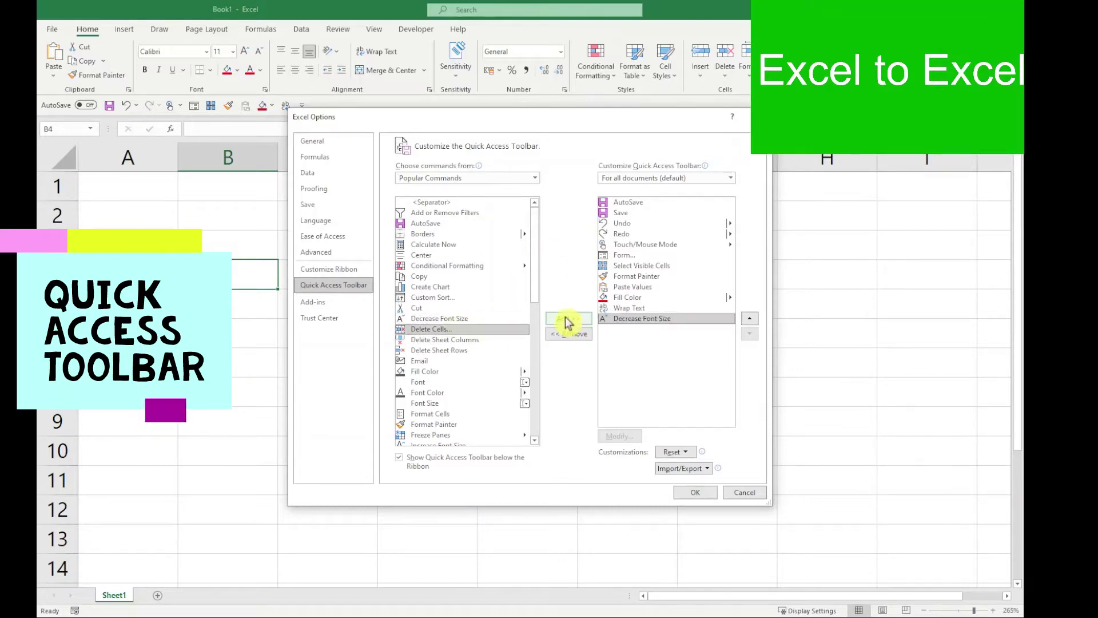
pyautogui.click(688, 494)
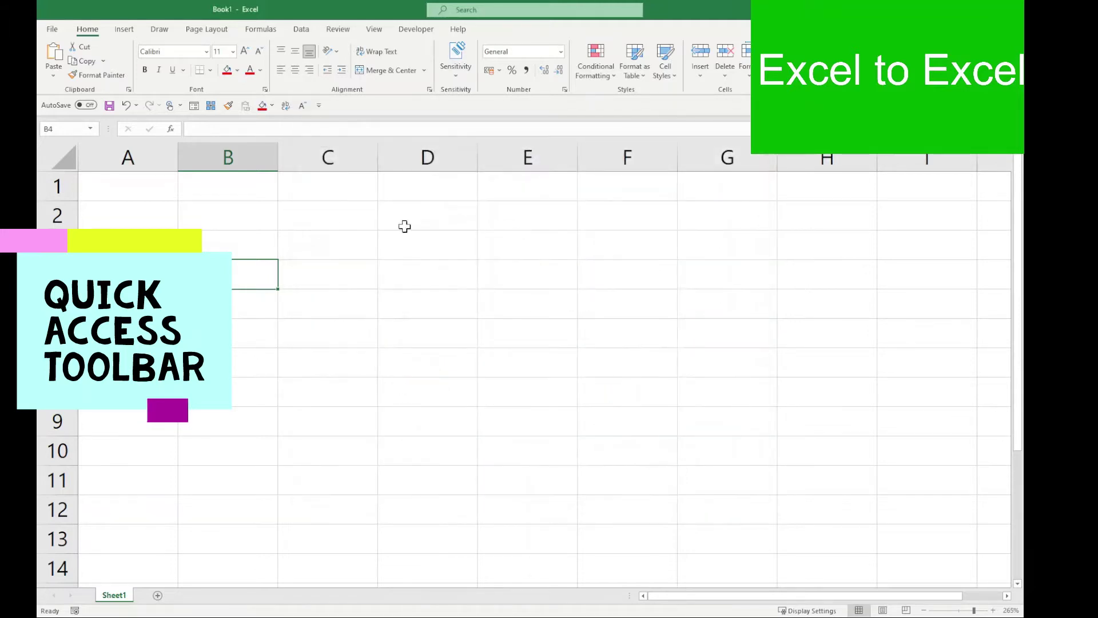
pyautogui.click(318, 106)
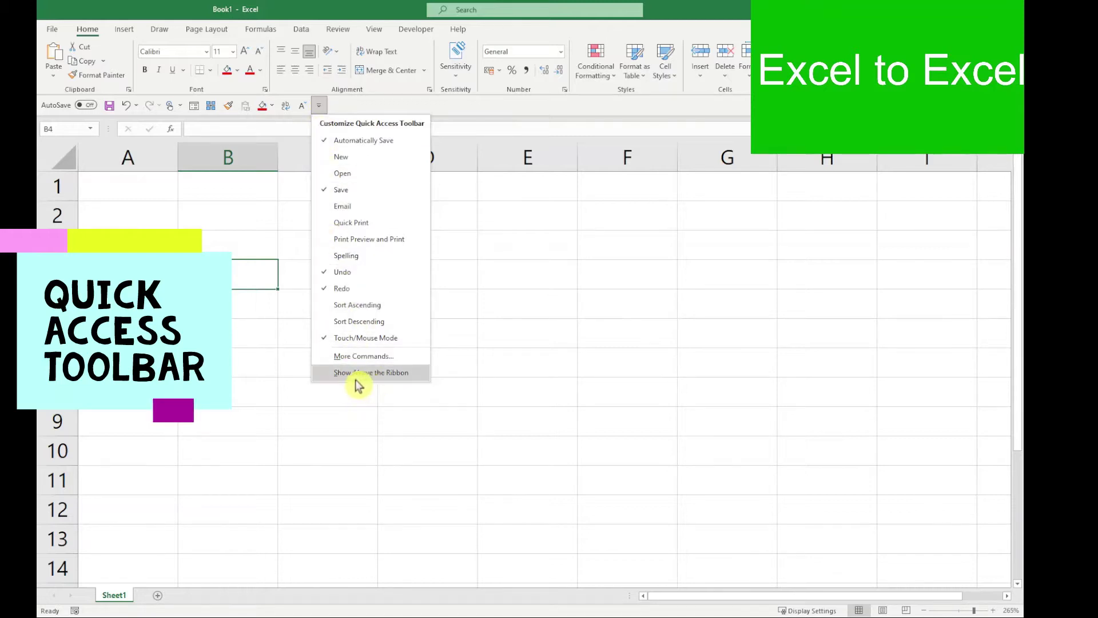
pyautogui.click(405, 375)
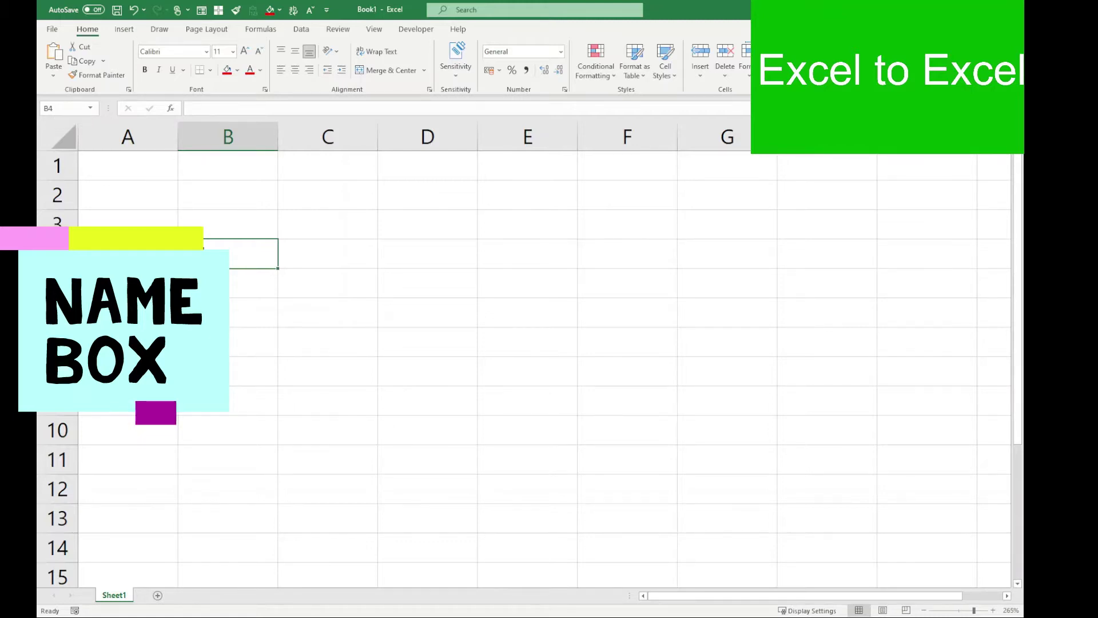
# Give B4 a red fill, jump to B10 through the Name Box, and fill it red too
pyautogui.click(226, 70)
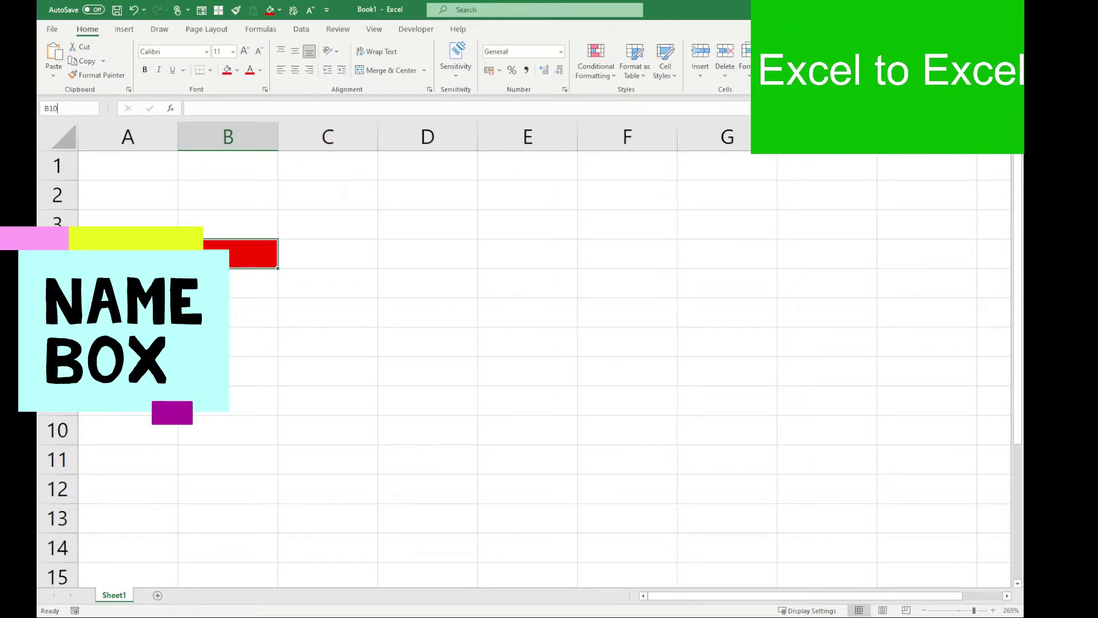
pyautogui.press('Return')
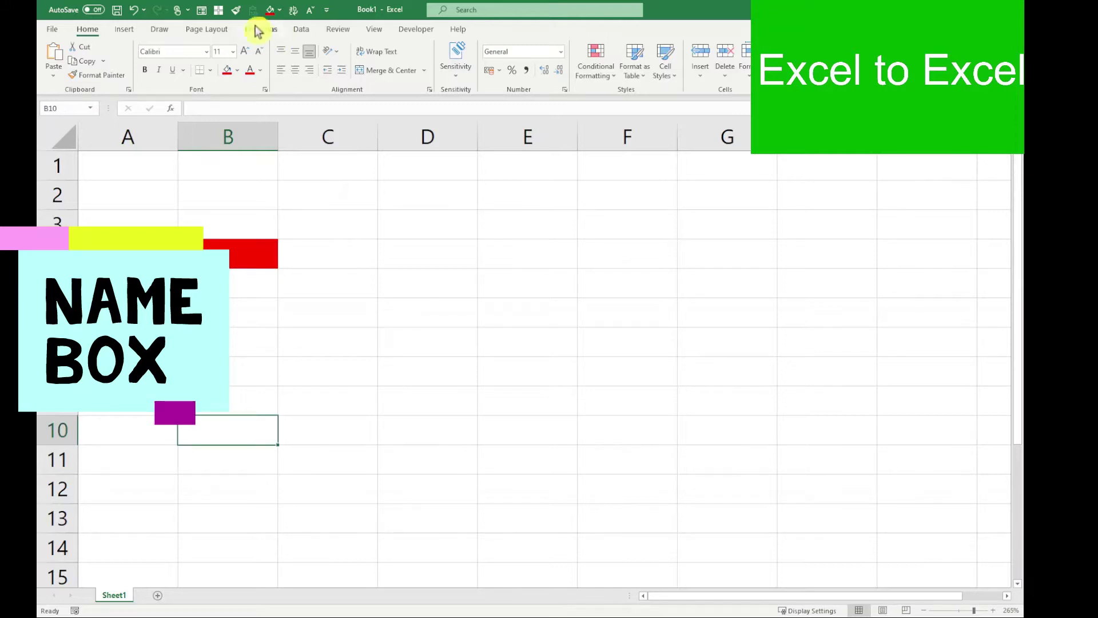
pyautogui.click(229, 73)
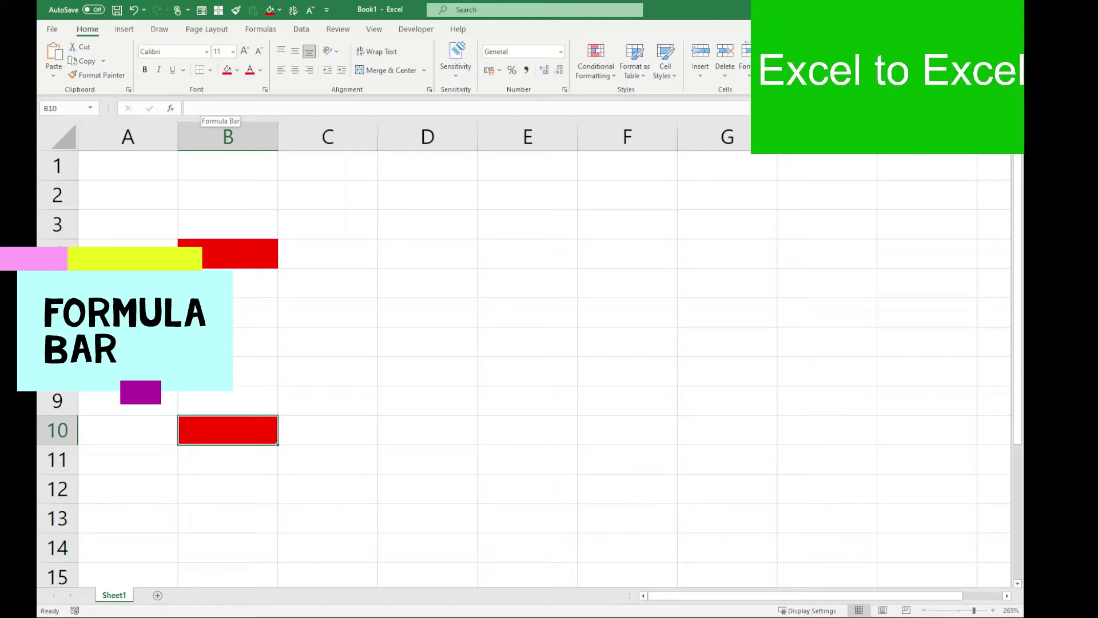
# Enter the formula =1+1 in B10 so it shows 2
pyautogui.click(220, 108)
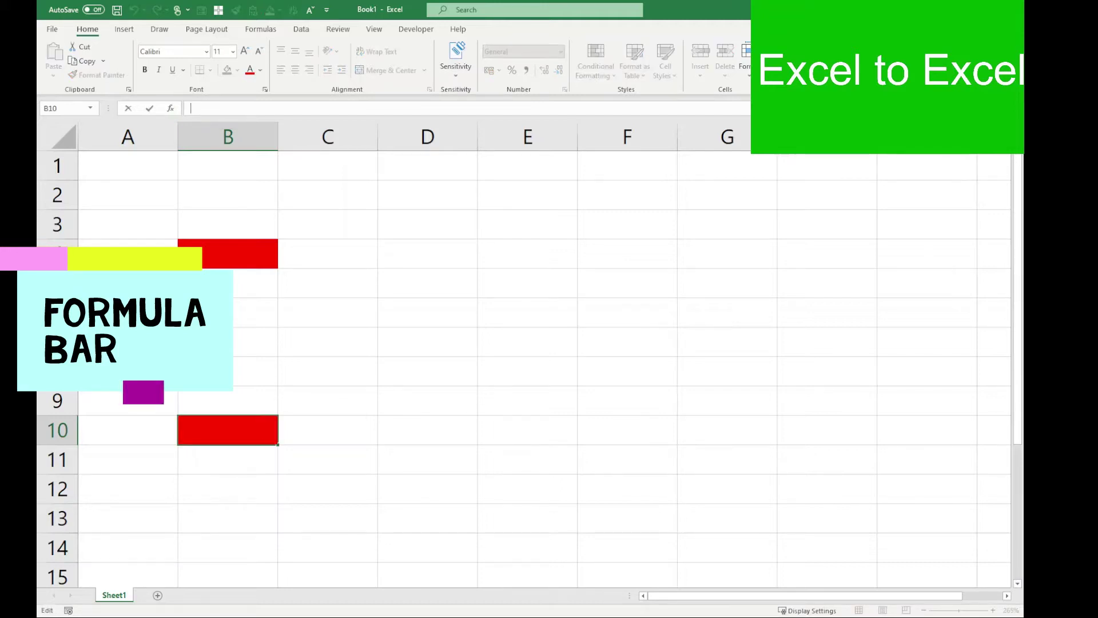
pyautogui.write('=1+1')
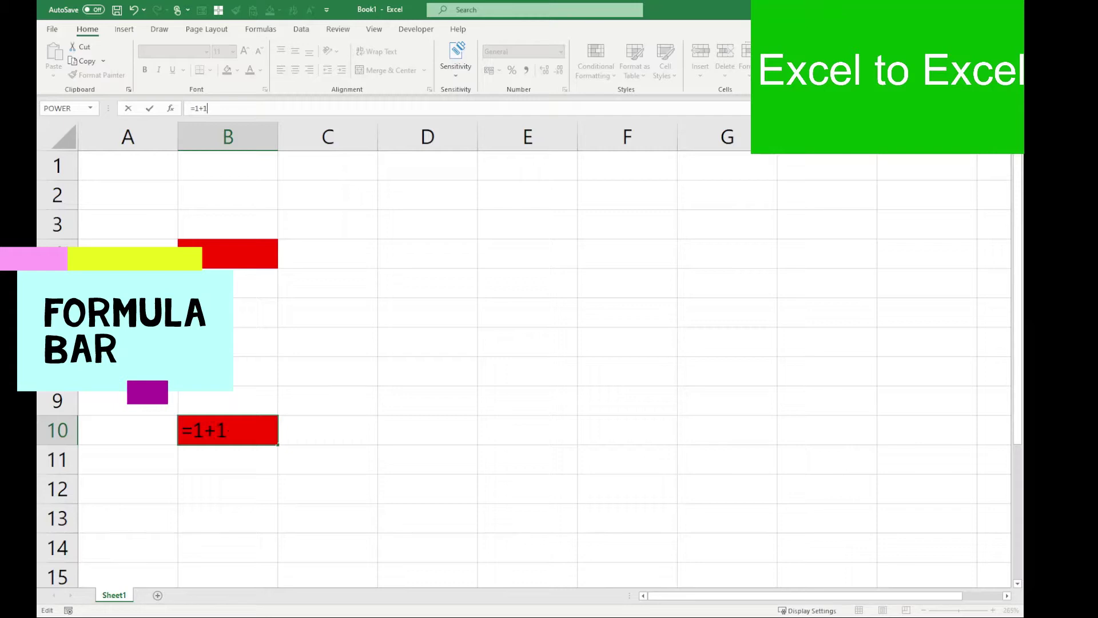
pyautogui.press('Return')
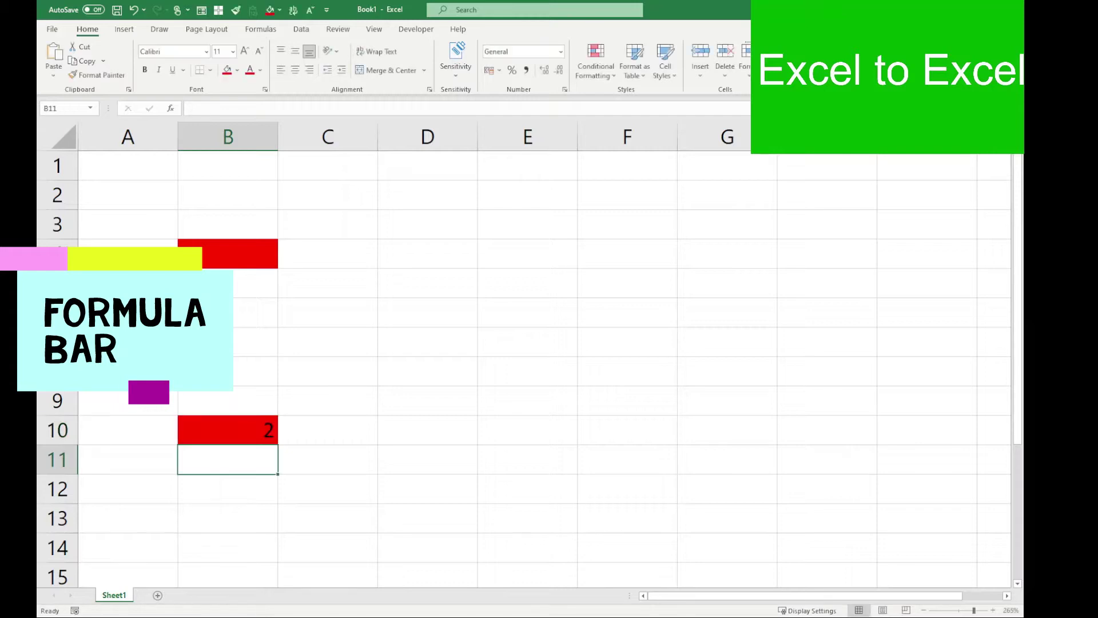
# Reselect B10 and start rewriting its formula as =sum(
pyautogui.click(227, 429)
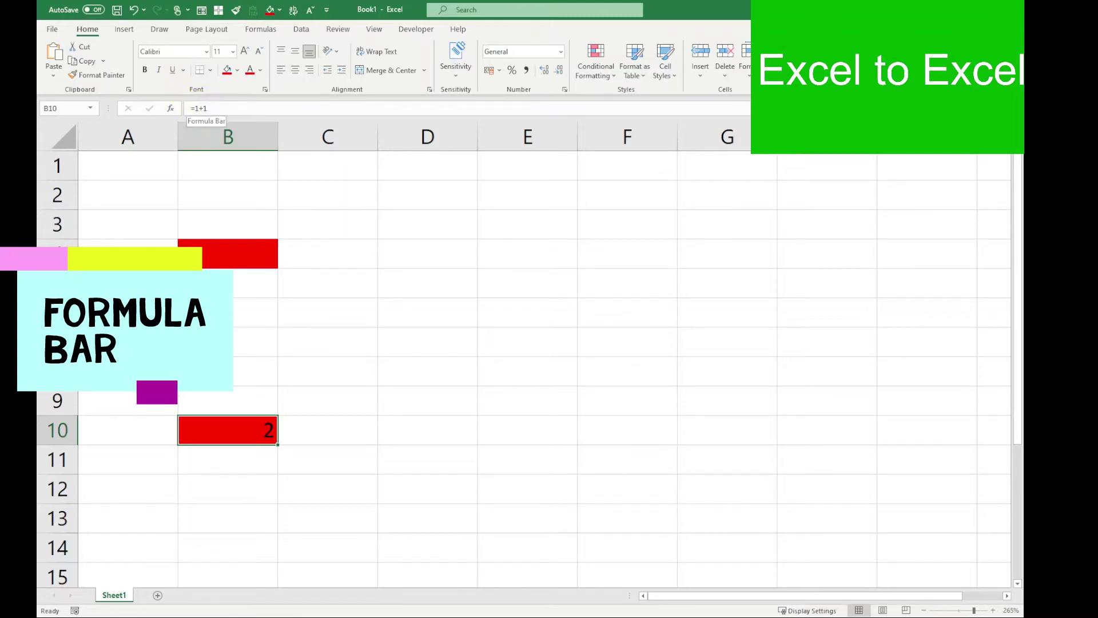
pyautogui.doubleClick(197, 108)
pyautogui.write('=sum(')
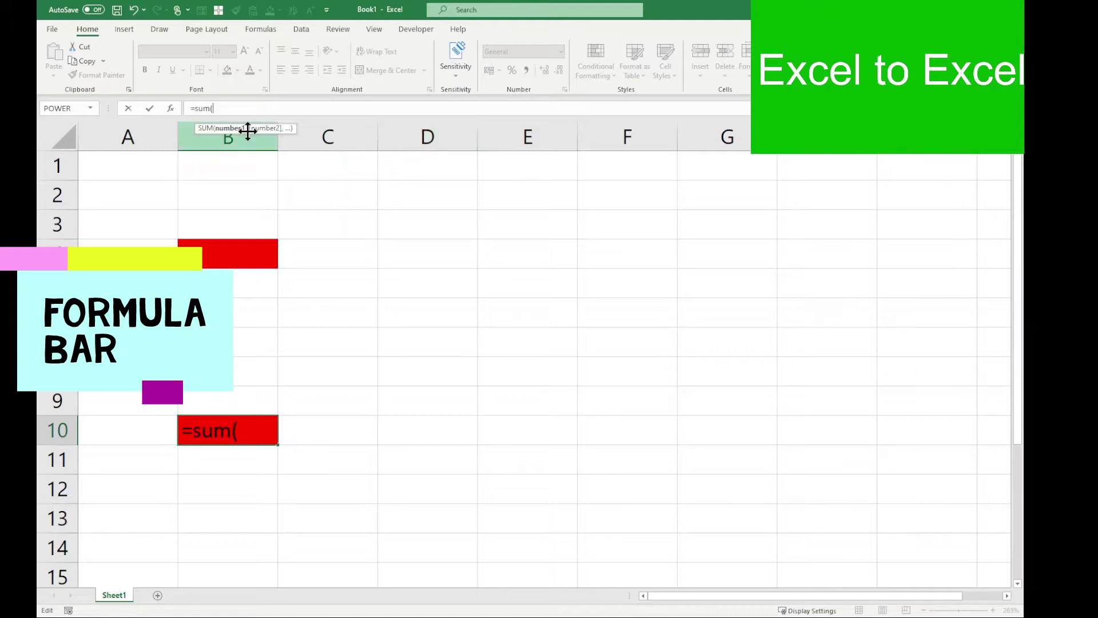
# Use SUM's Function Arguments with Number1 = 1 and Number2 = 2 so B10 shows 3
pyautogui.click(175, 110)
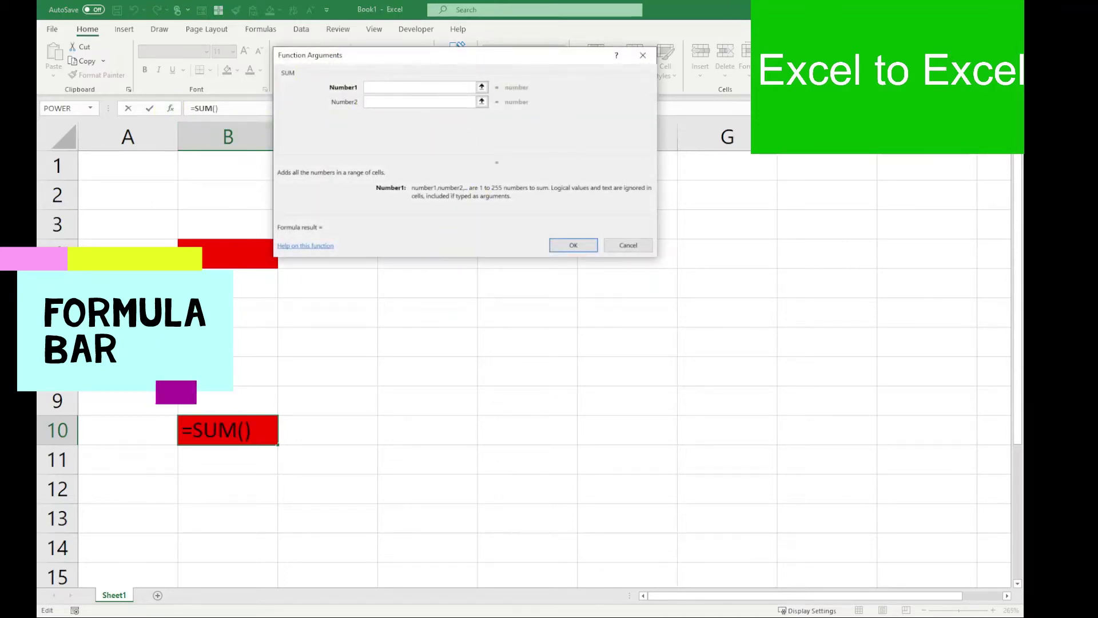
pyautogui.write('1')
pyautogui.press('Tab')
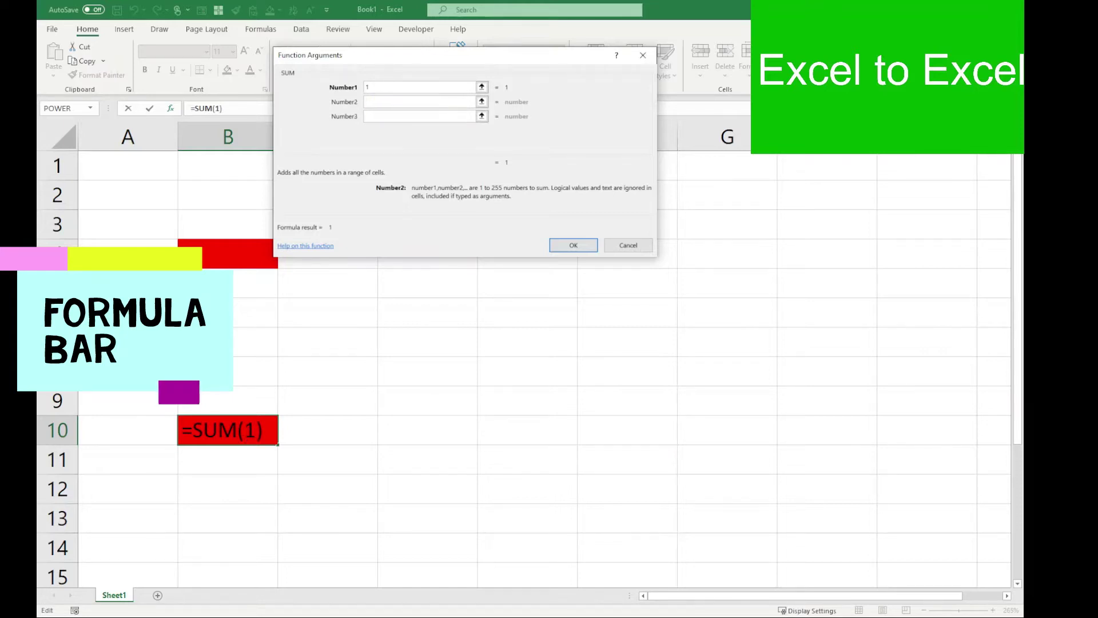
pyautogui.write('2')
pyautogui.click(567, 244)
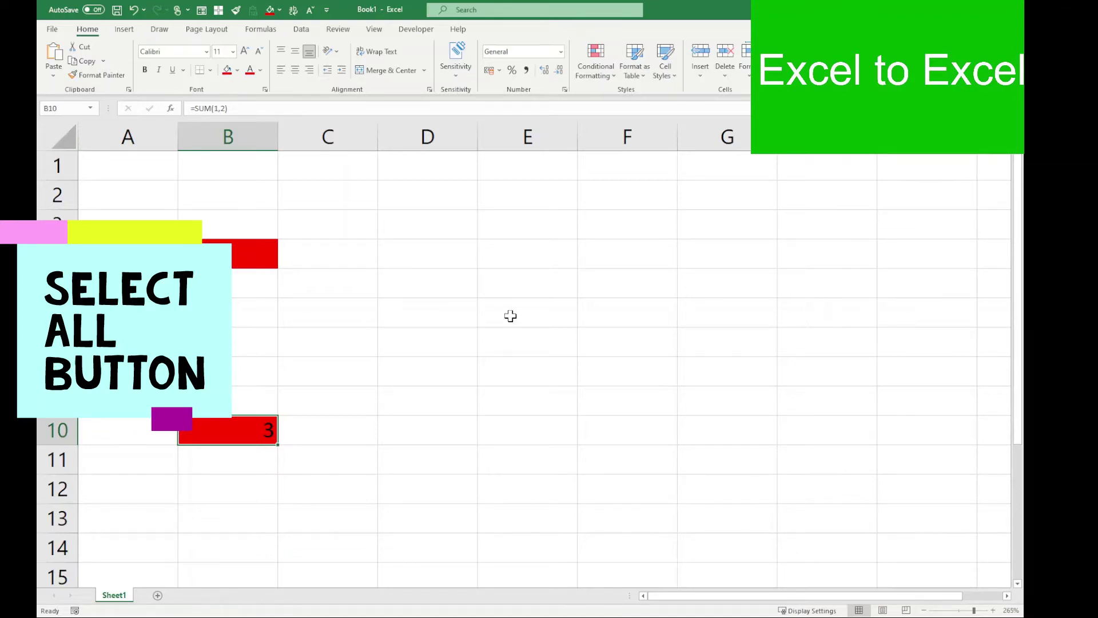
# Select the whole sheet with the corner button, deselect, then select every cell again
pyautogui.click(55, 142)
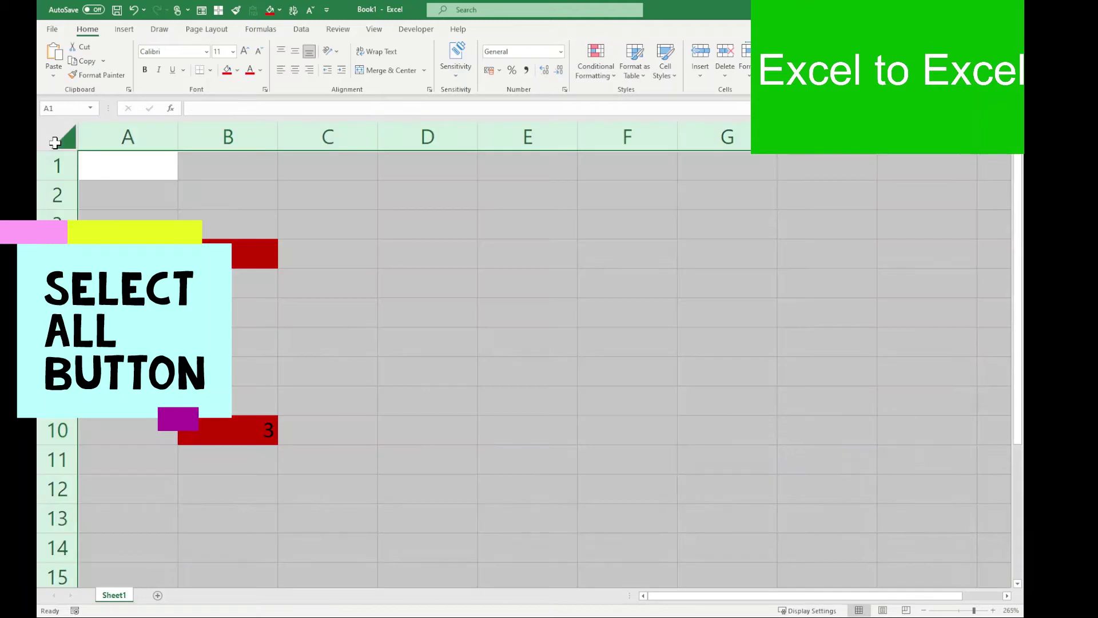
pyautogui.click(123, 179)
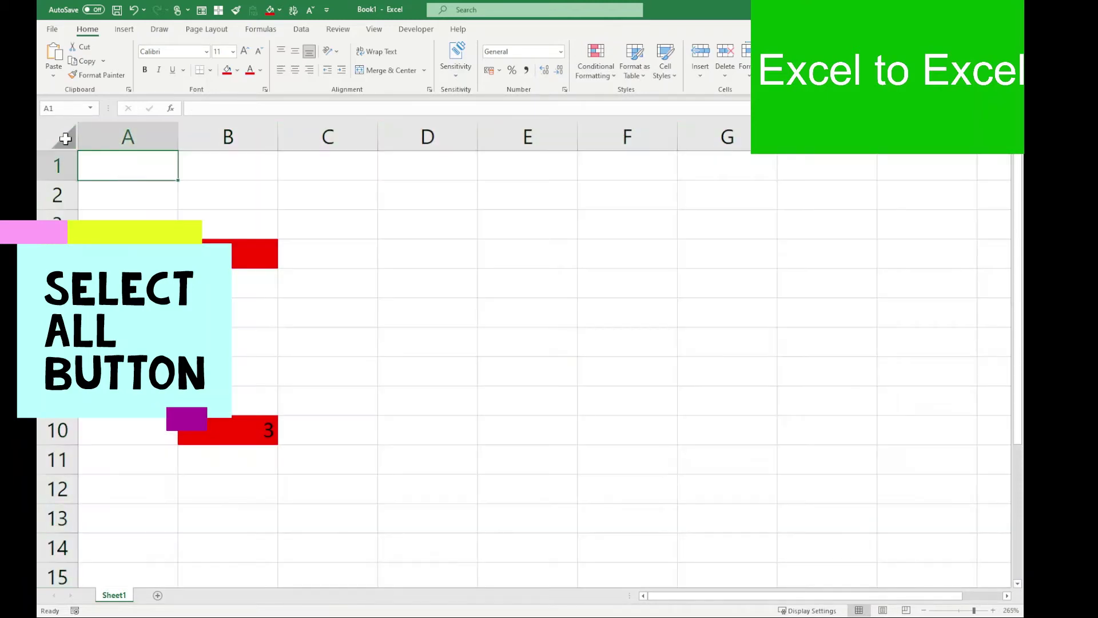
pyautogui.click(65, 138)
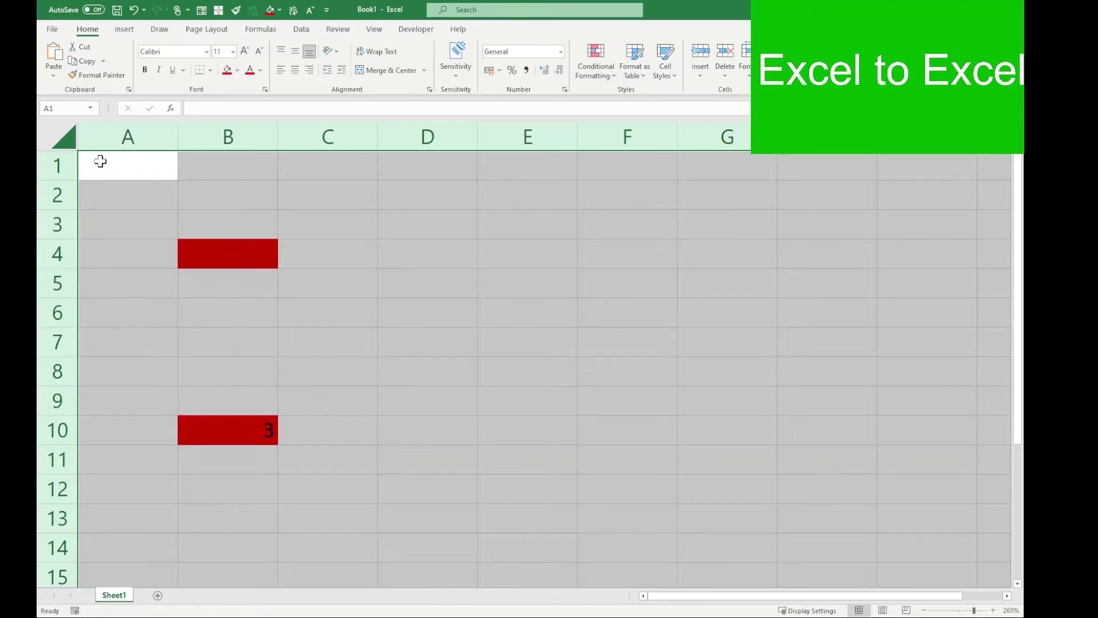
# Move the active cell through A4, B4, C7, C5 and D5, ending on C6
pyautogui.click(167, 244)
pyautogui.click(229, 245)
pyautogui.click(343, 341)
pyautogui.click(365, 284)
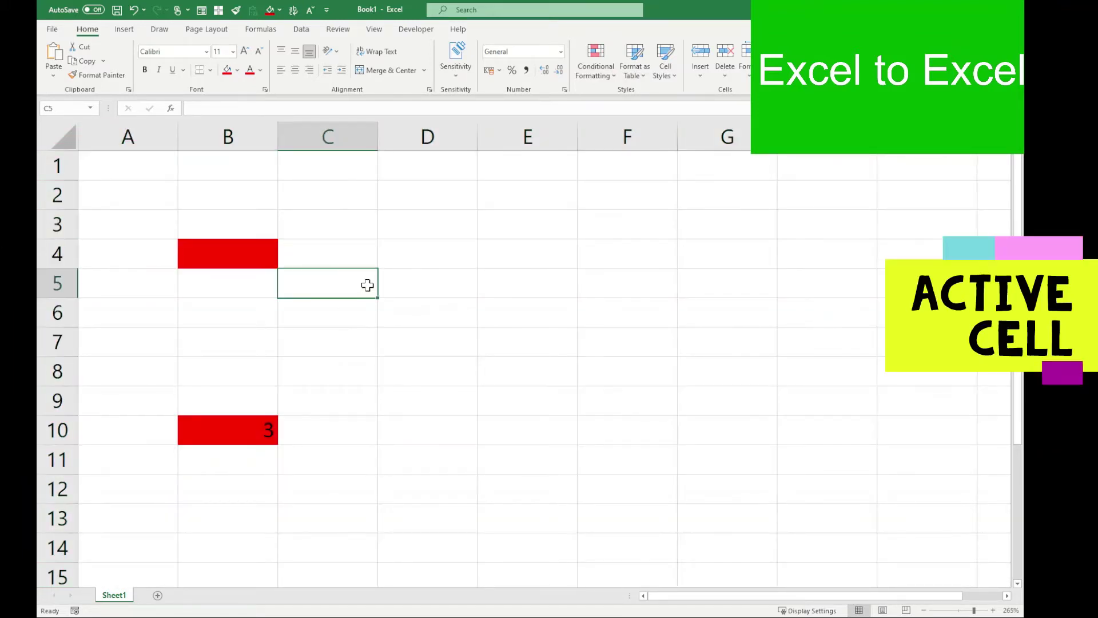
pyautogui.click(467, 291)
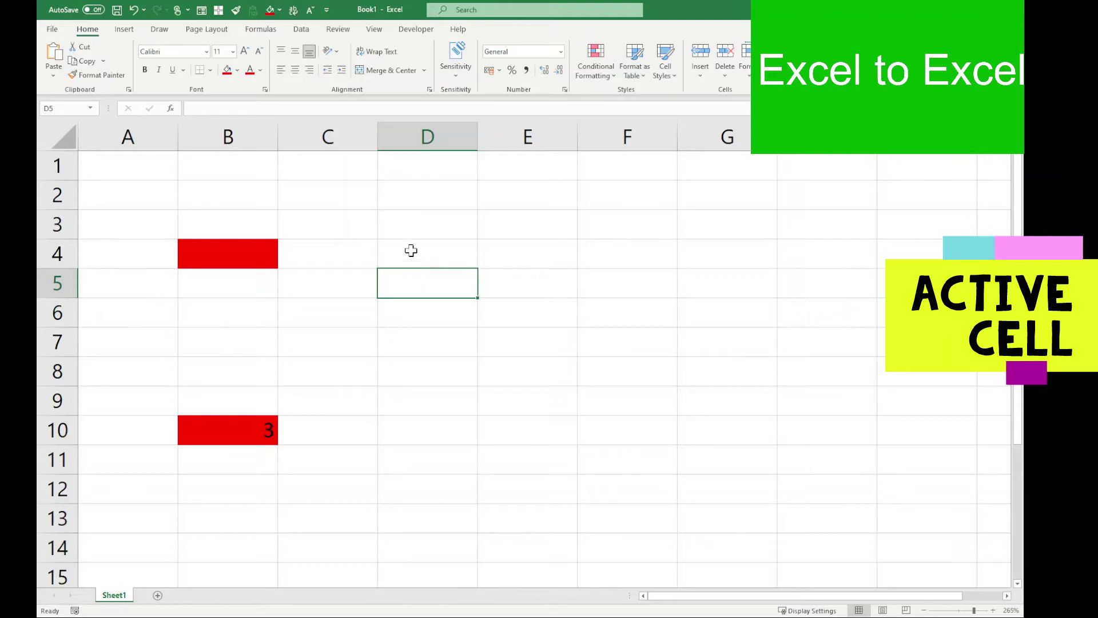
pyautogui.click(340, 307)
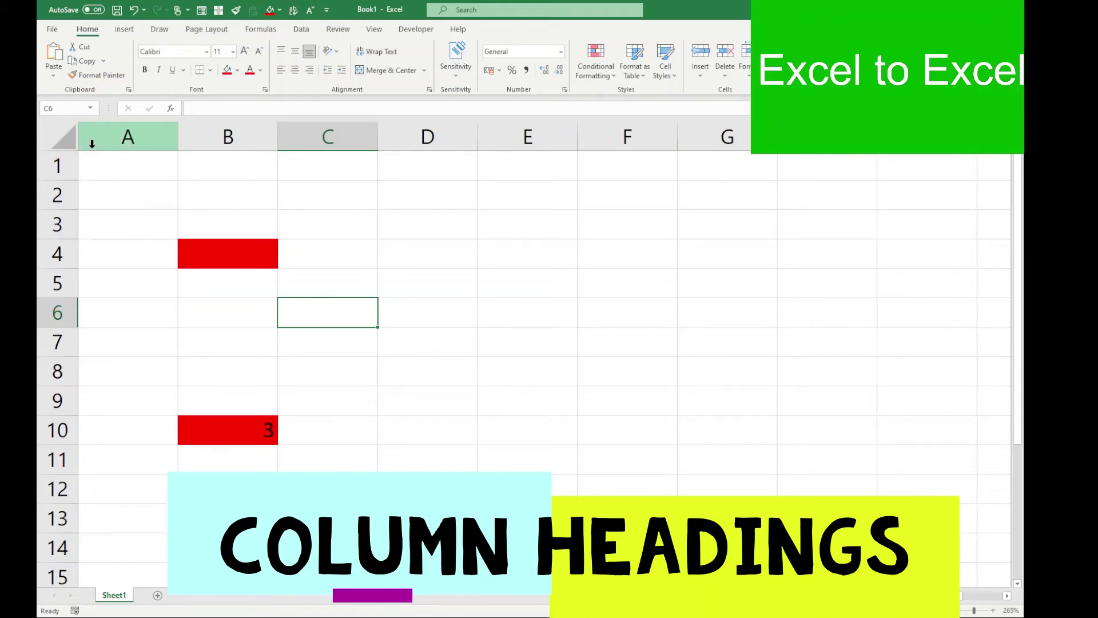
pyautogui.click(197, 170)
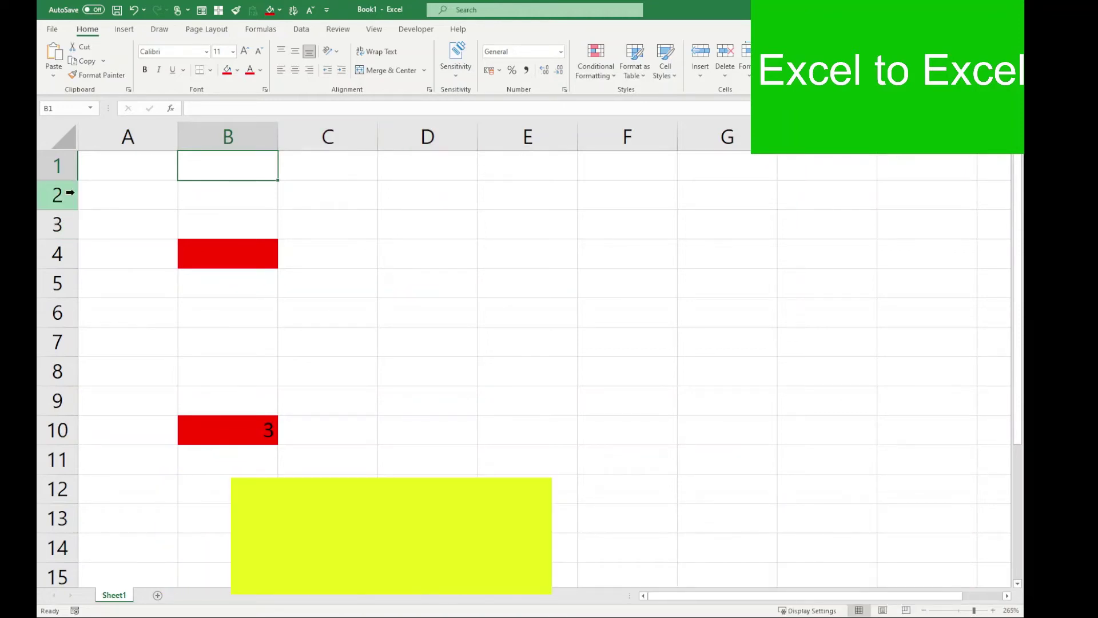
pyautogui.click(98, 291)
pyautogui.scroll(-9, 99, 293)
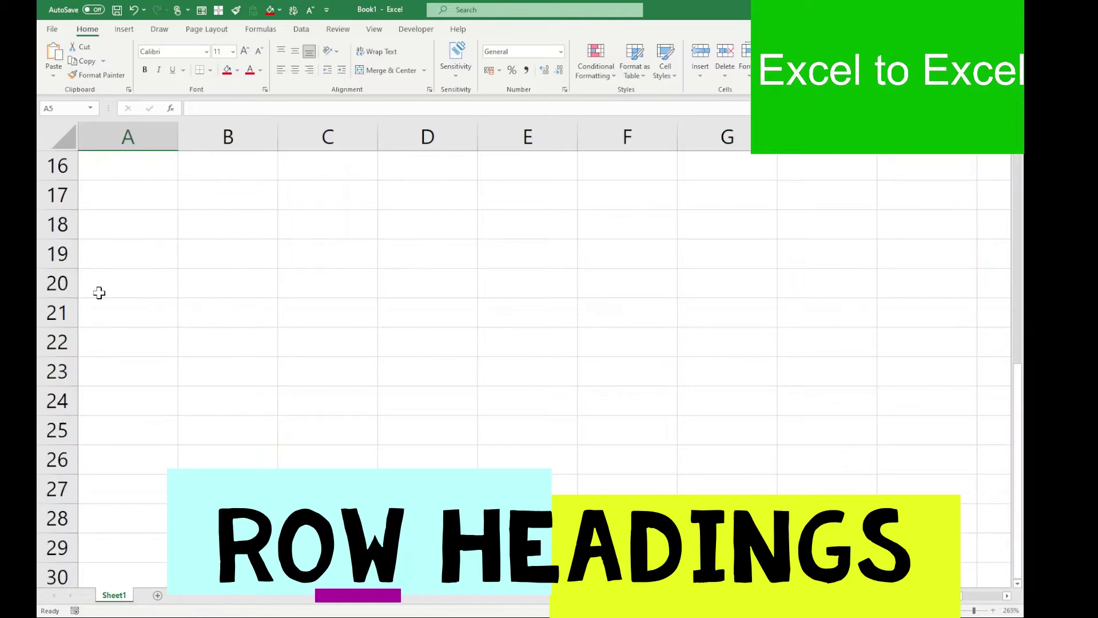
pyautogui.scroll(9, 99, 292)
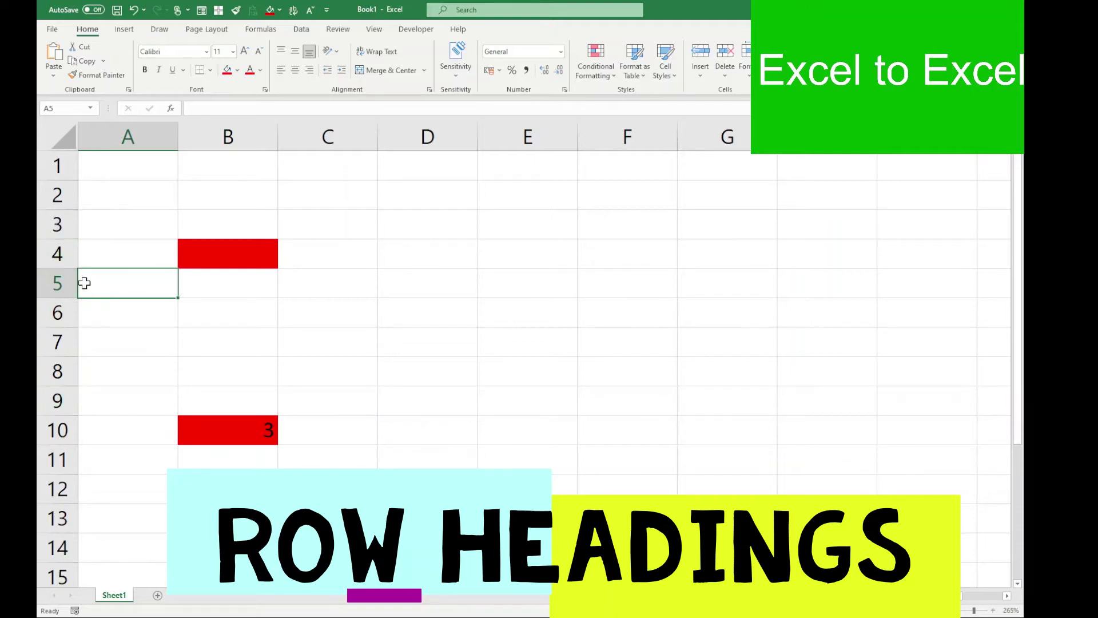
pyautogui.click(274, 278)
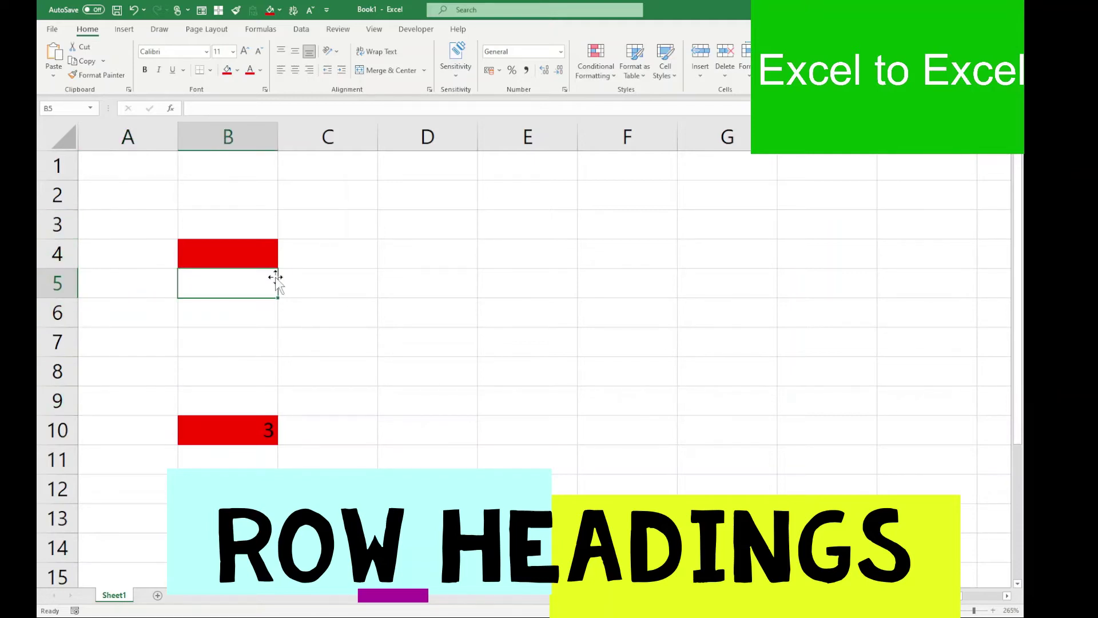
pyautogui.click(284, 271)
pyautogui.click(306, 254)
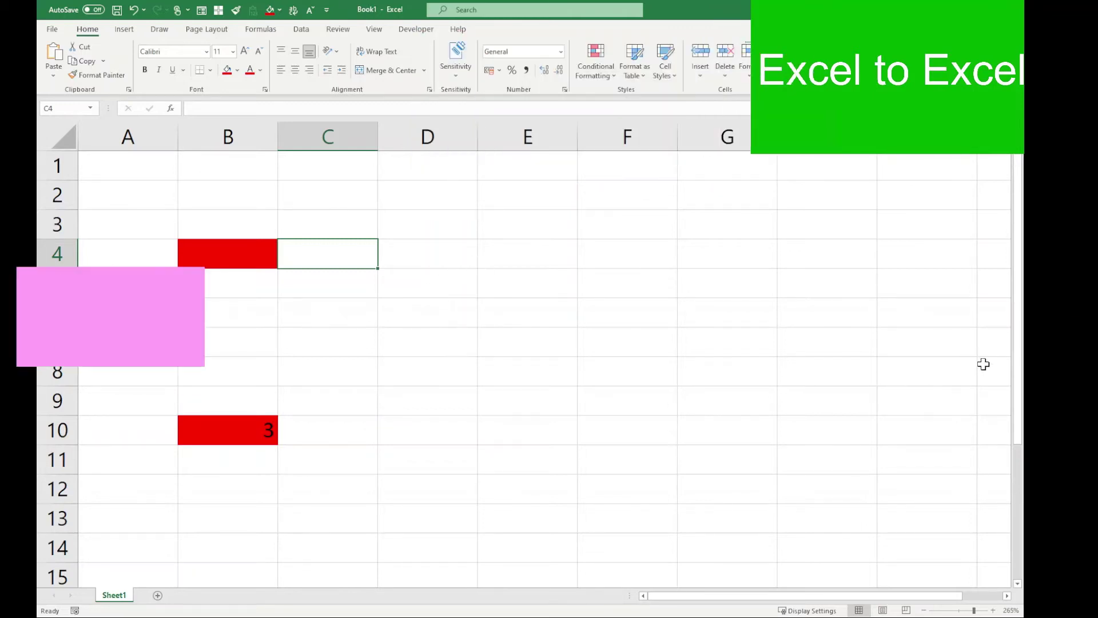
pyautogui.moveTo(1016, 368)
pyautogui.mouseDown()
pyautogui.moveTo(1016, 454)
pyautogui.moveTo(1005, 362)
pyautogui.mouseUp()
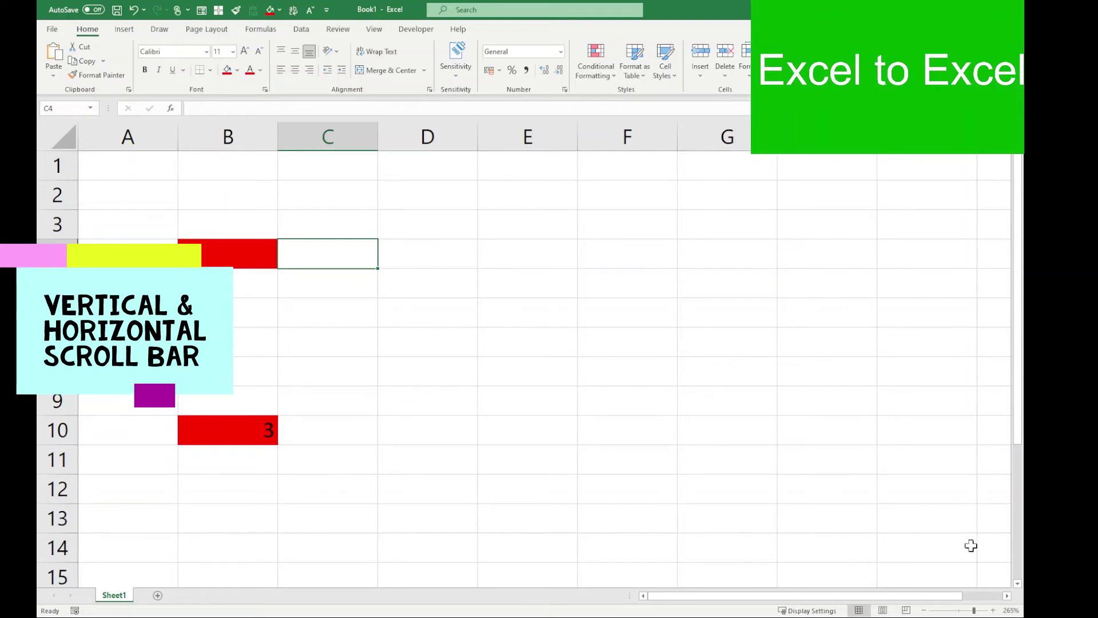
pyautogui.moveTo(851, 595)
pyautogui.mouseDown()
pyautogui.moveTo(842, 596)
pyautogui.moveTo(887, 597)
pyautogui.moveTo(844, 601)
pyautogui.moveTo(891, 598)
pyautogui.moveTo(837, 598)
pyautogui.moveTo(907, 605)
pyautogui.moveTo(824, 600)
pyautogui.moveTo(911, 600)
pyautogui.moveTo(857, 598)
pyautogui.mouseUp()
pyautogui.moveTo(1017, 382)
pyautogui.mouseDown()
pyautogui.moveTo(1016, 482)
pyautogui.moveTo(1017, 311)
pyautogui.moveTo(1021, 478)
pyautogui.moveTo(1022, 384)
pyautogui.mouseUp()
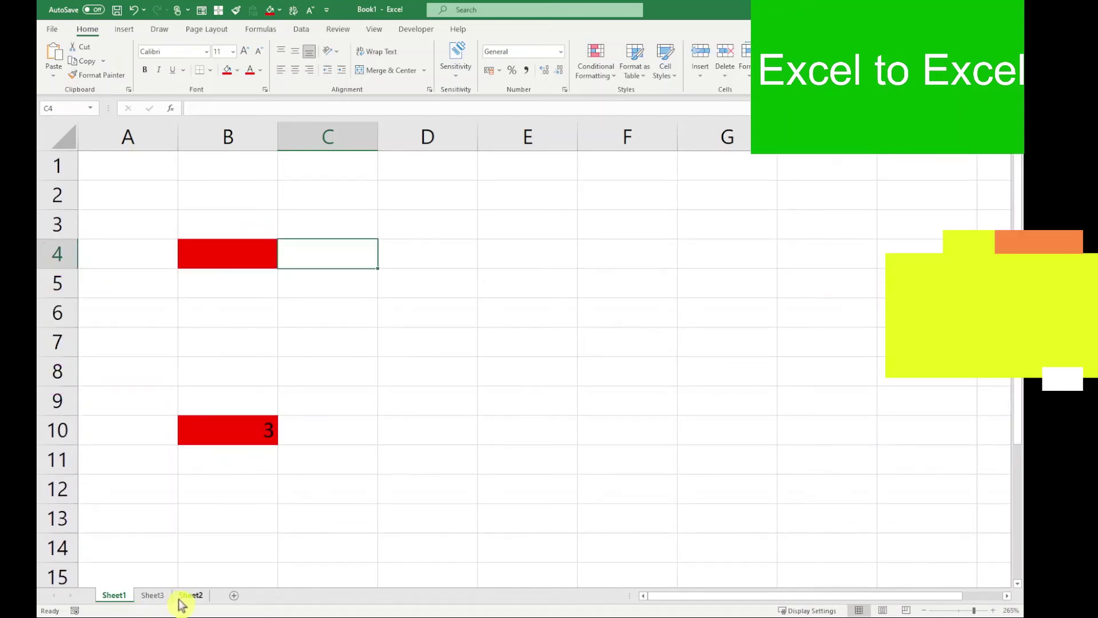
# Switch between Sheet1 and Sheet2, including through the right-click list of sheets
pyautogui.click(184, 597)
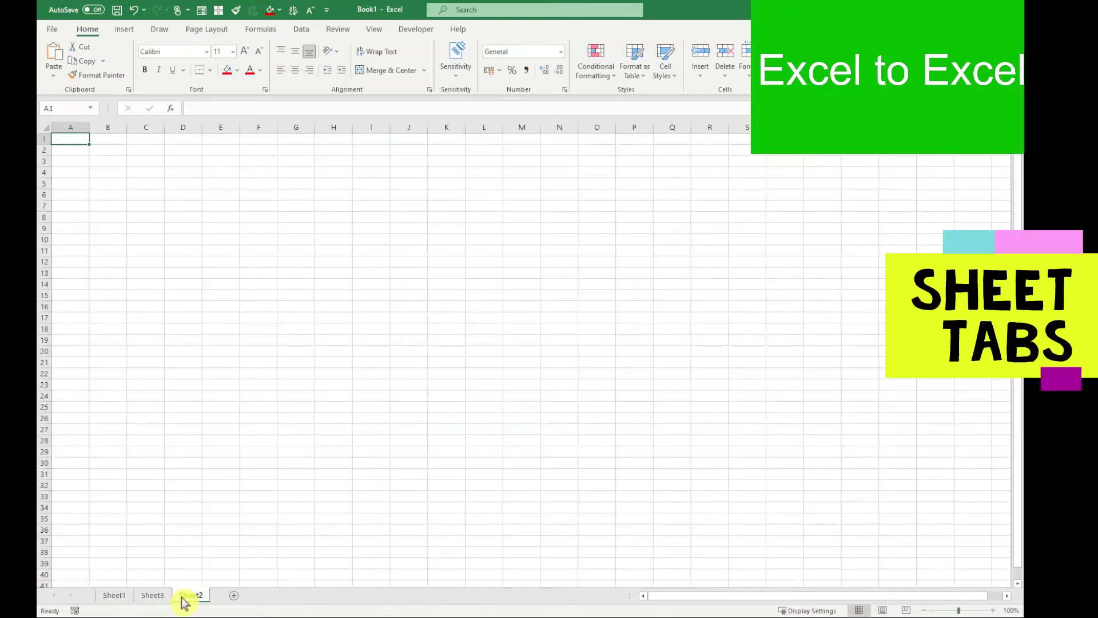
pyautogui.click(124, 597)
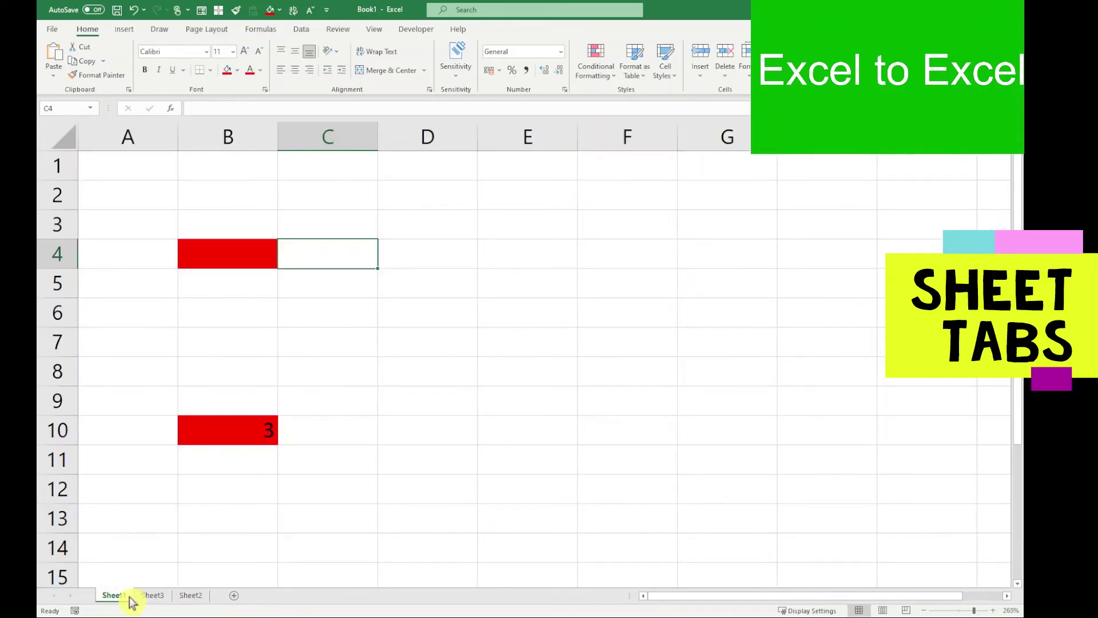
pyautogui.rightClick(75, 599)
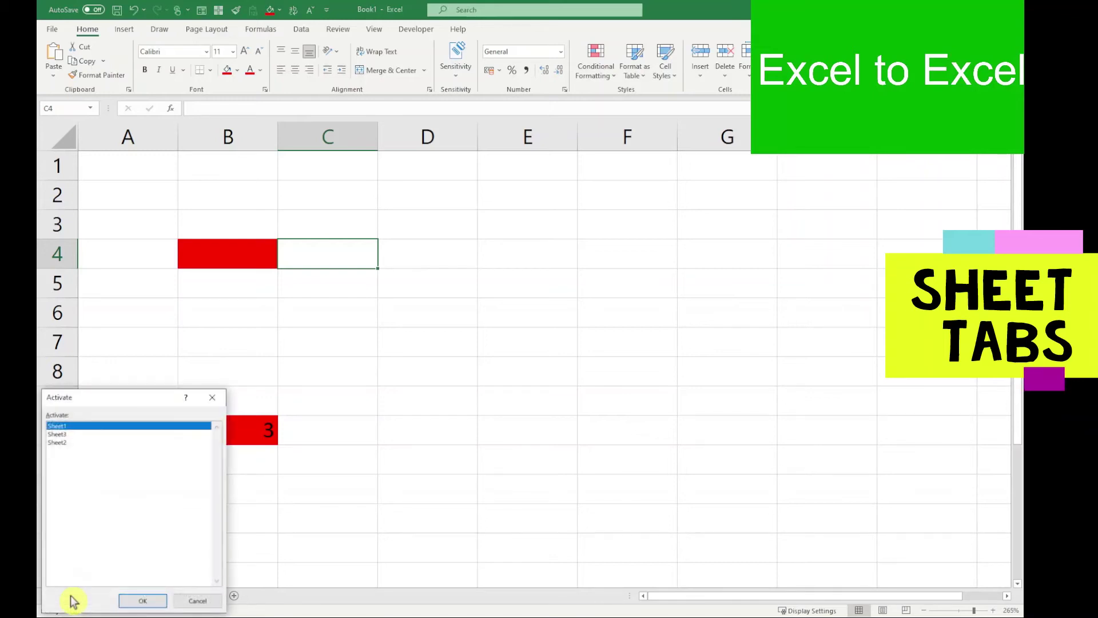
pyautogui.click(68, 443)
pyautogui.click(72, 428)
pyautogui.click(60, 443)
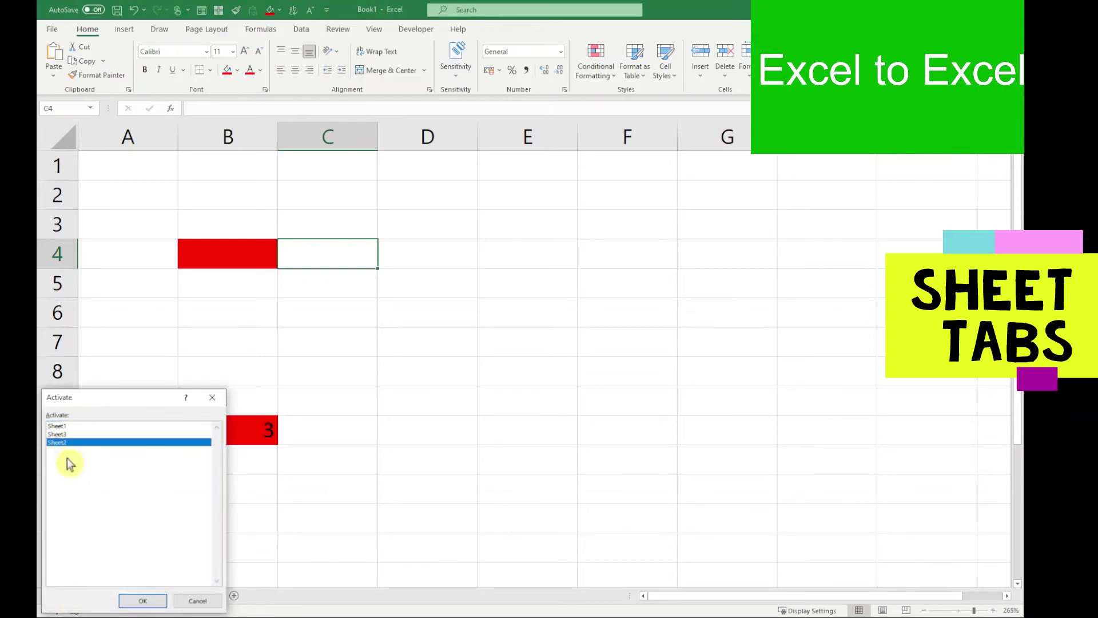
pyautogui.click(127, 601)
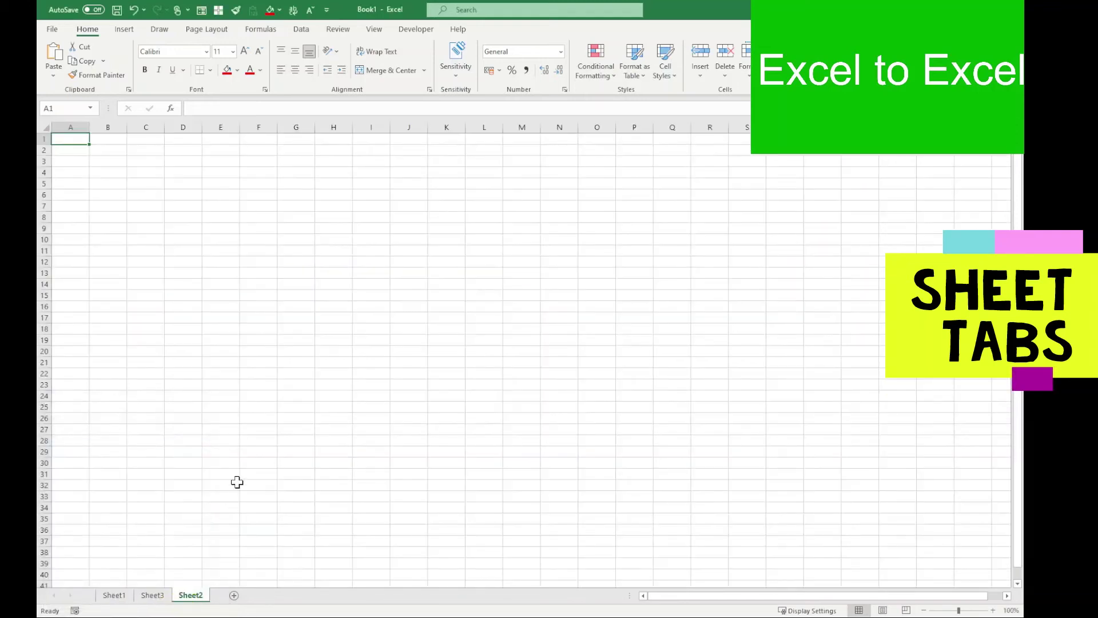
pyautogui.click(111, 595)
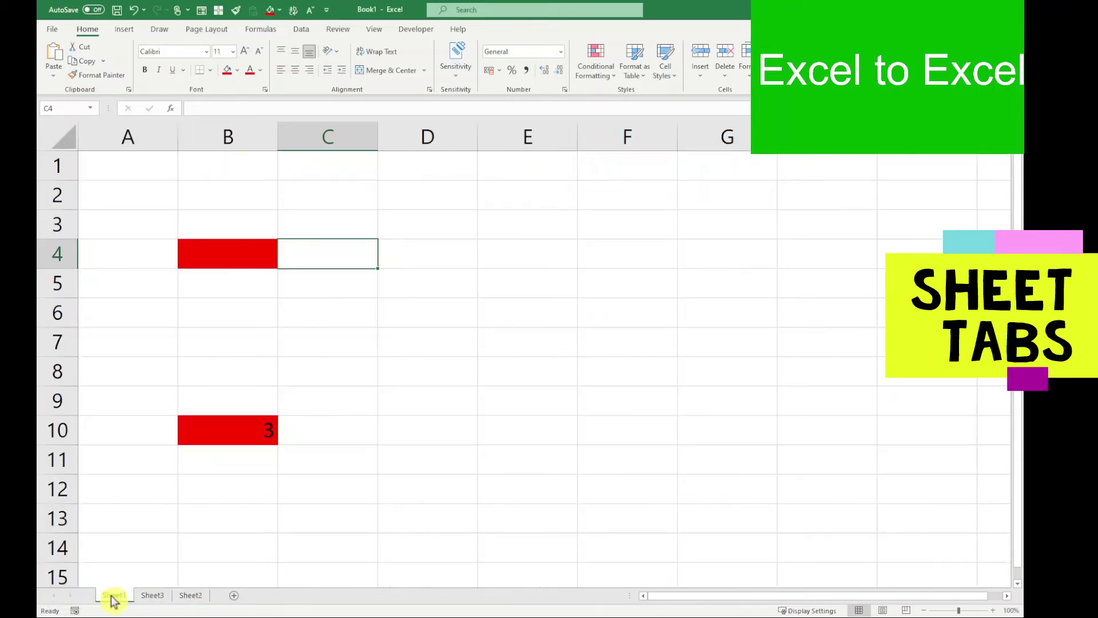
# Add four new sheets, Sheet4 through Sheet7, then return to Sheet1
pyautogui.click(236, 598)
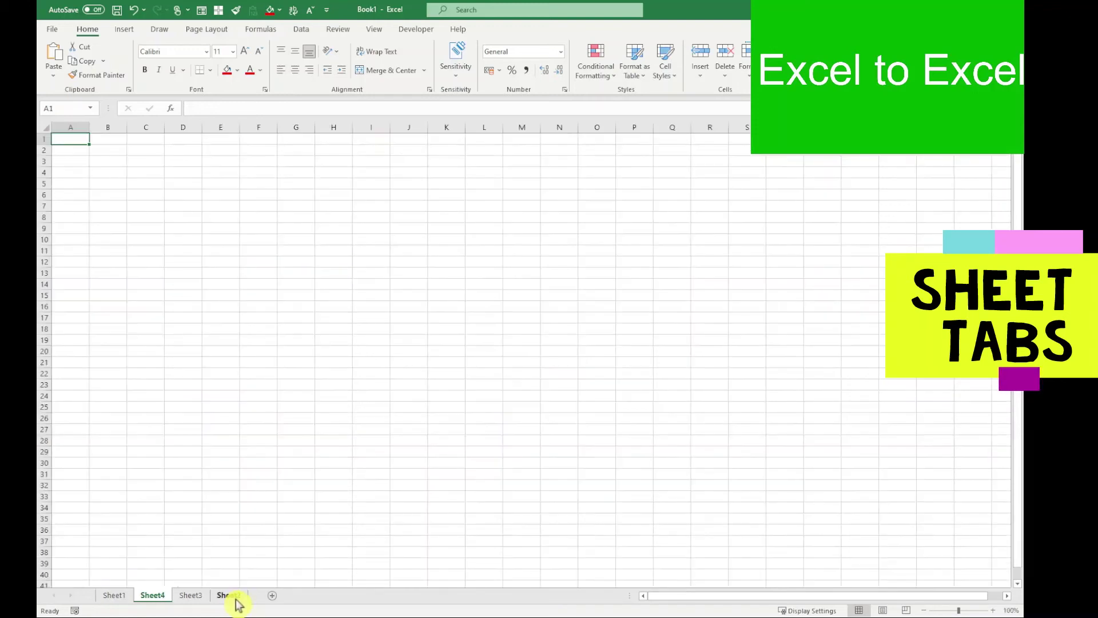
pyautogui.click(270, 598)
pyautogui.click(311, 595)
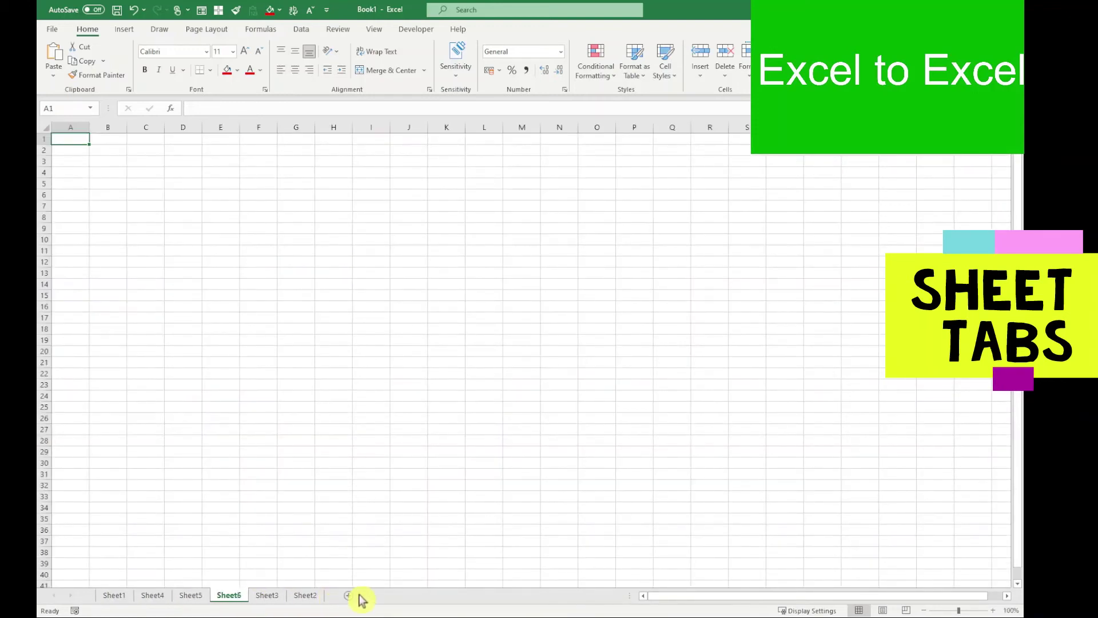
pyautogui.click(350, 596)
pyautogui.click(126, 596)
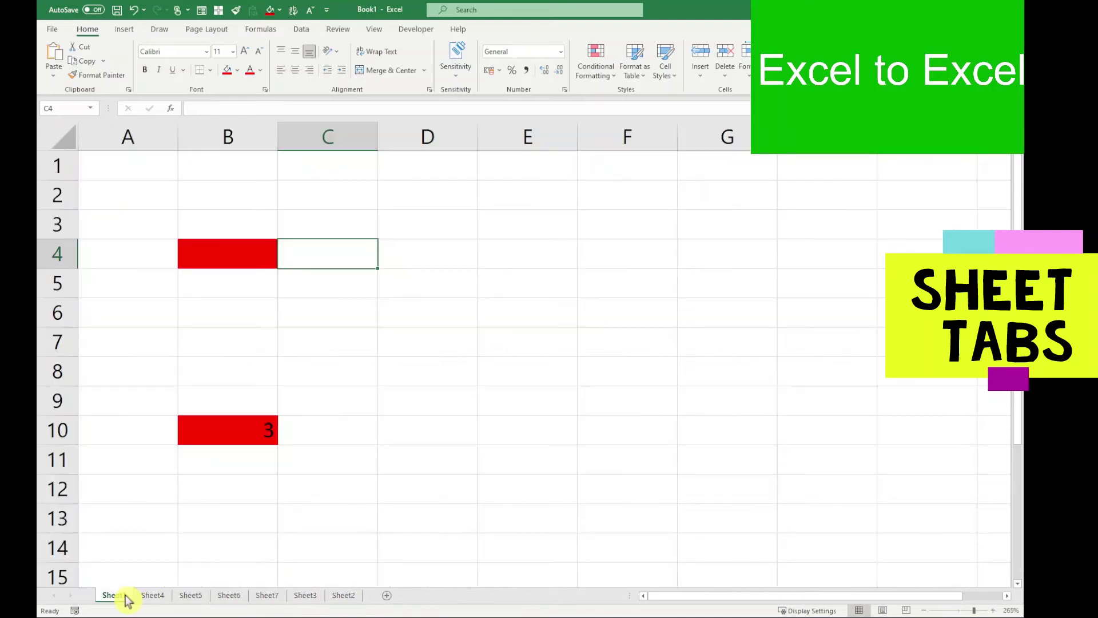
pyautogui.click(794, 611)
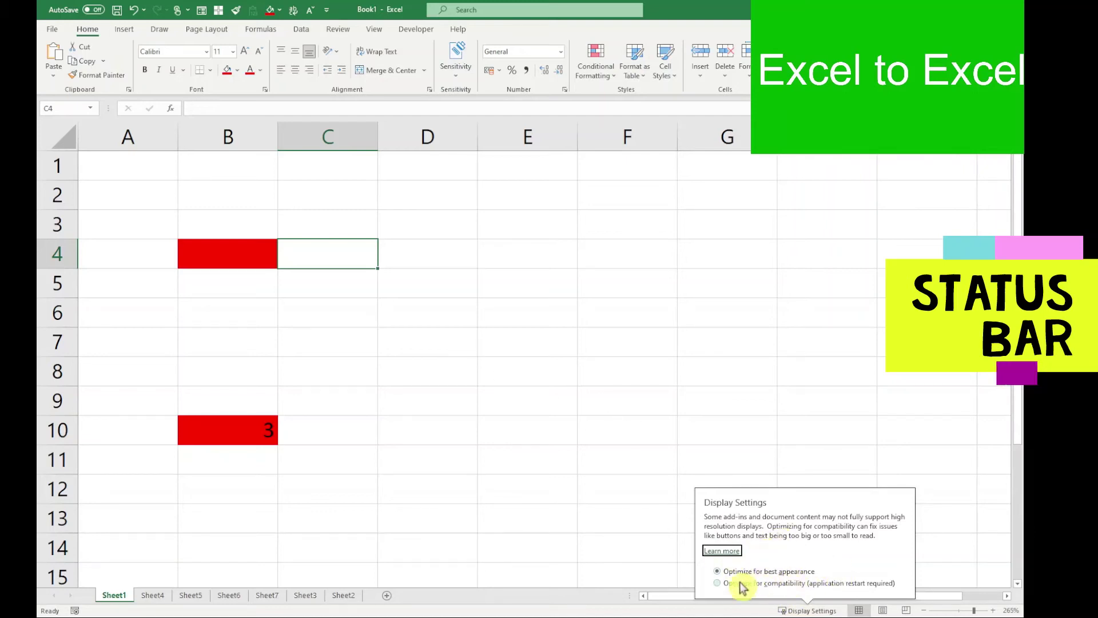
pyautogui.click(605, 455)
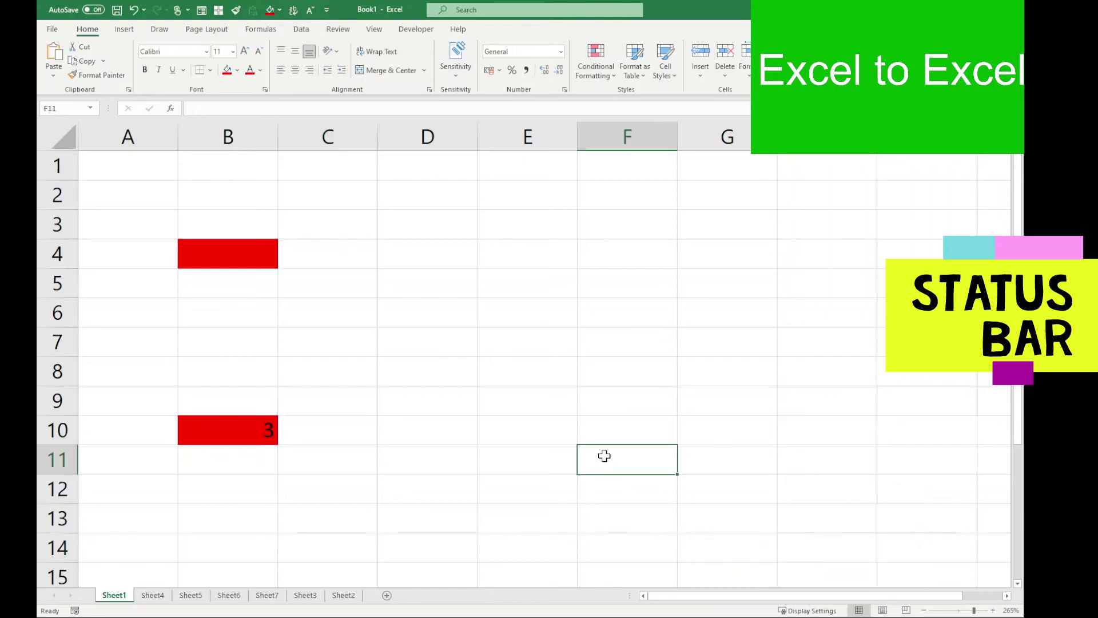
# Set the sheet zoom to about 214% with the status-bar zoom slider
pyautogui.click(975, 610)
pyautogui.moveTo(962, 612)
pyautogui.mouseDown()
pyautogui.moveTo(952, 610)
pyautogui.moveTo(981, 613)
pyautogui.moveTo(972, 612)
pyautogui.mouseUp()
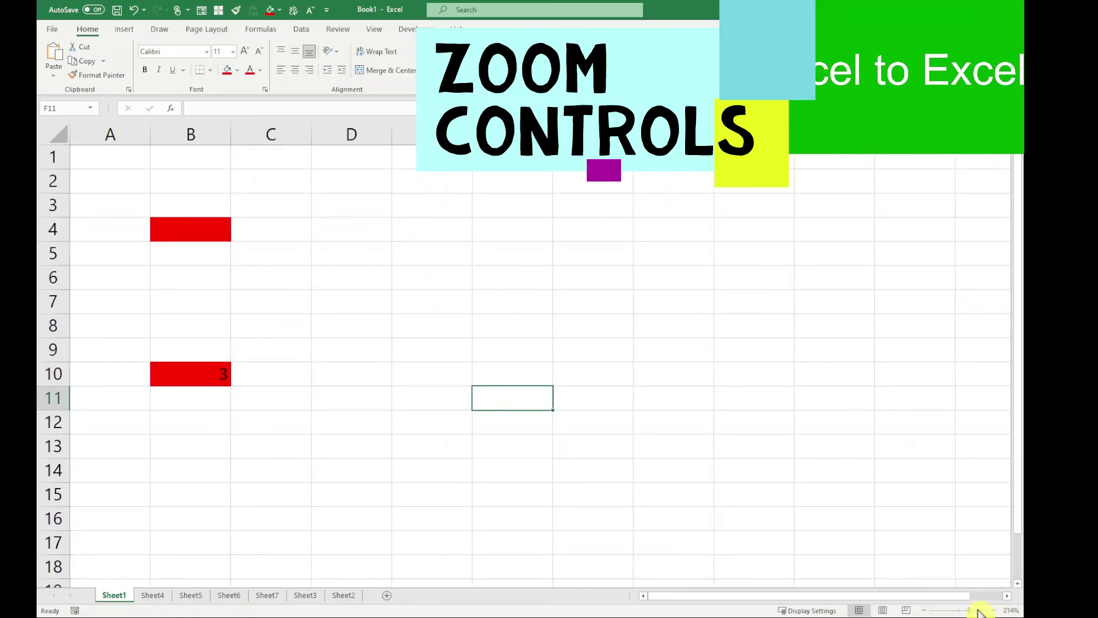